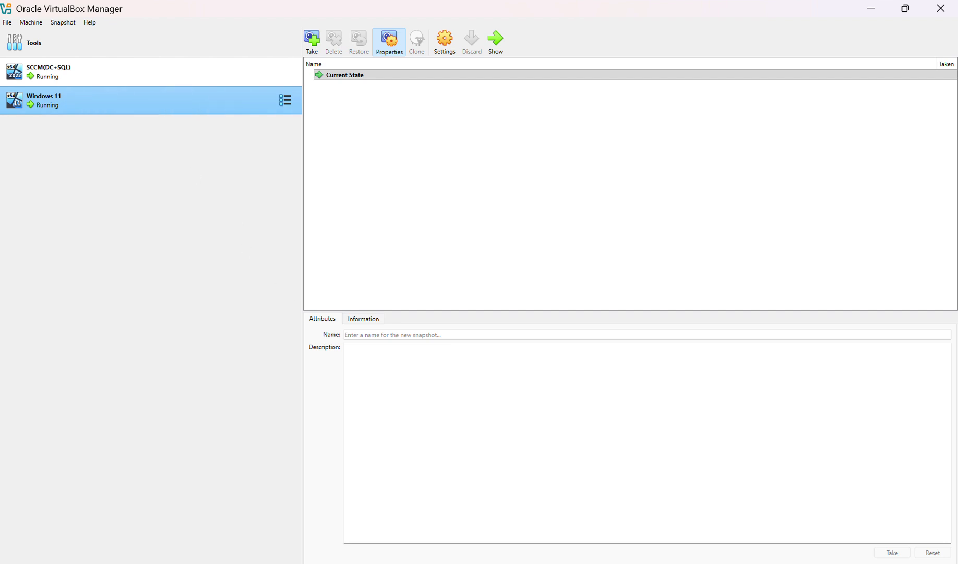
# - Switch to the SCCM(DC+SQL) virtual machine and open the Assets and Compliance workspace in Configuration Manager
pyautogui.click(473, 493)
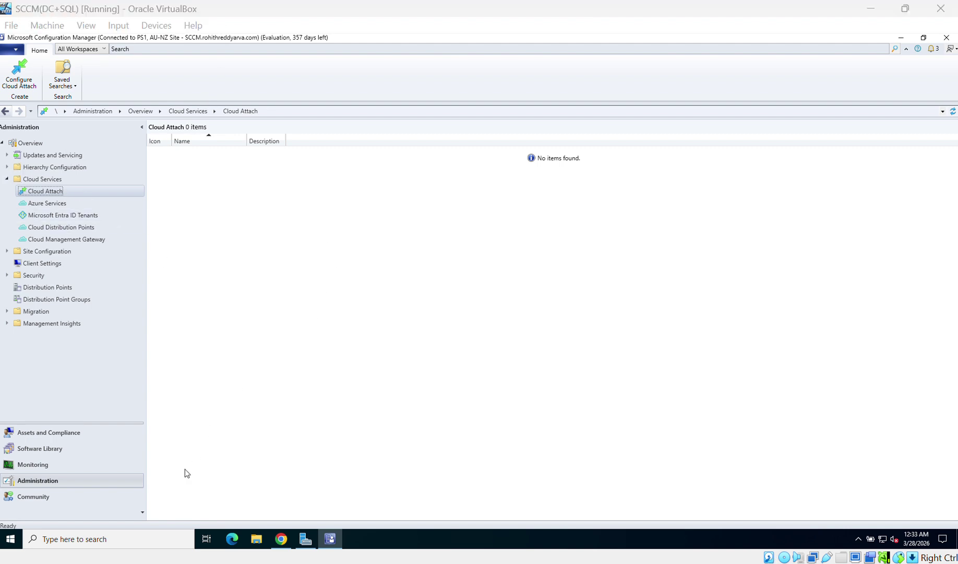
pyautogui.click(65, 432)
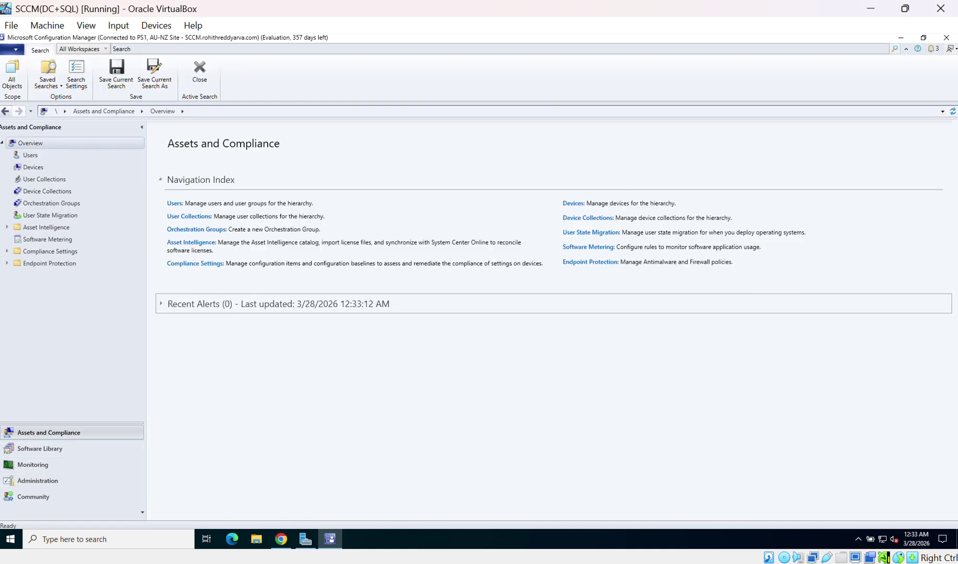
# - Switch to the Microsoft 365 admin center in Chrome, show the organization's products page and expand the Billing section
pyautogui.moveTo(519, 563)
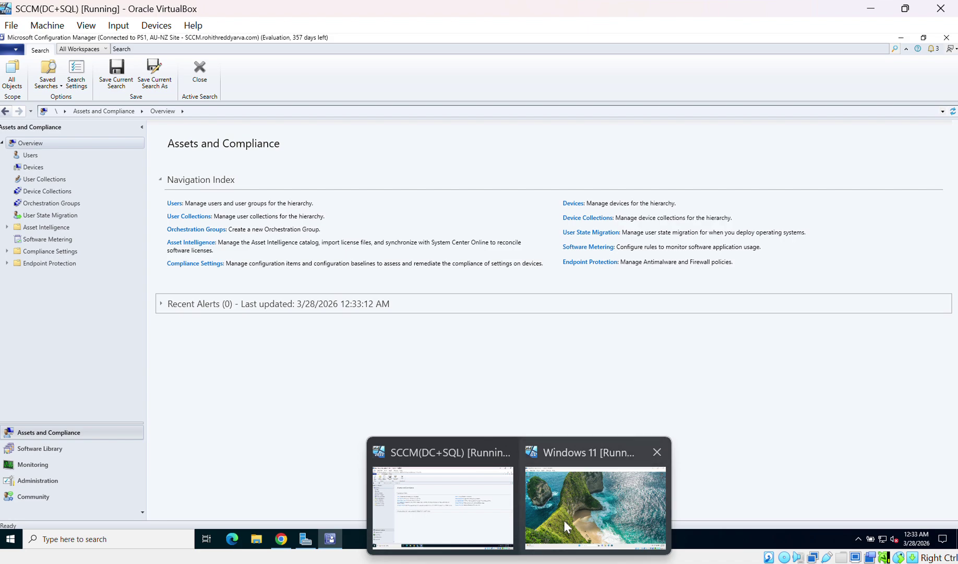
pyautogui.moveTo(281, 538)
pyautogui.click(350, 529)
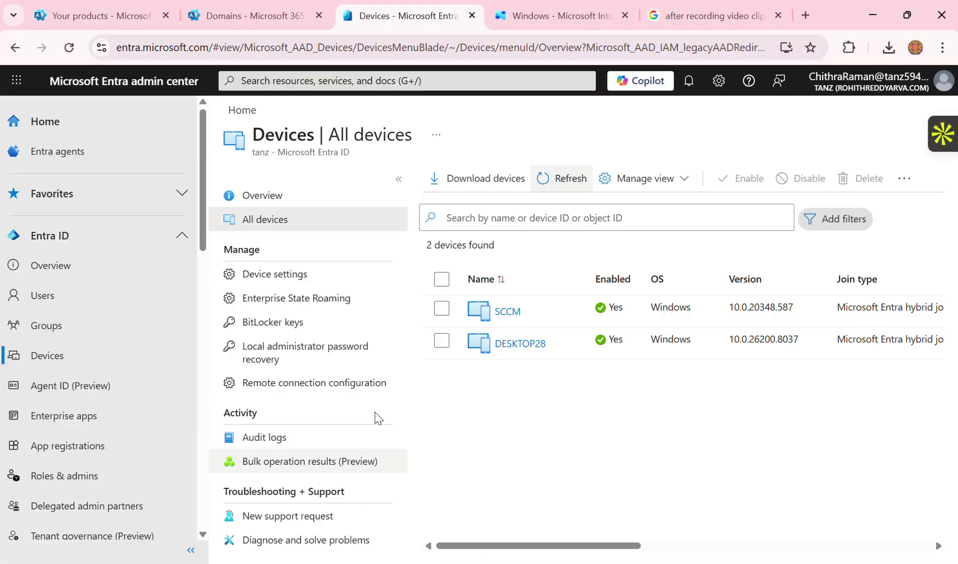
pyautogui.click(124, 19)
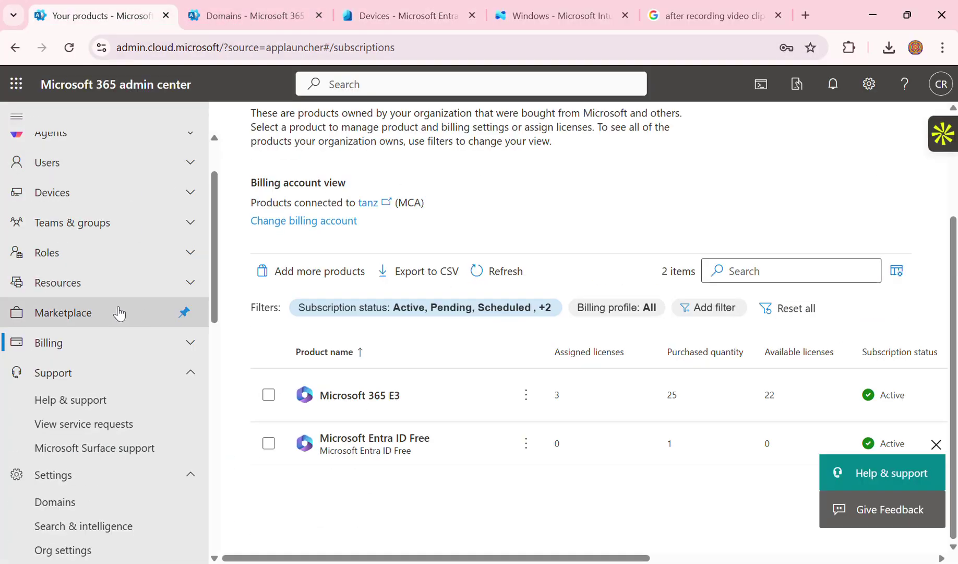
pyautogui.scroll(3, 112, 324)
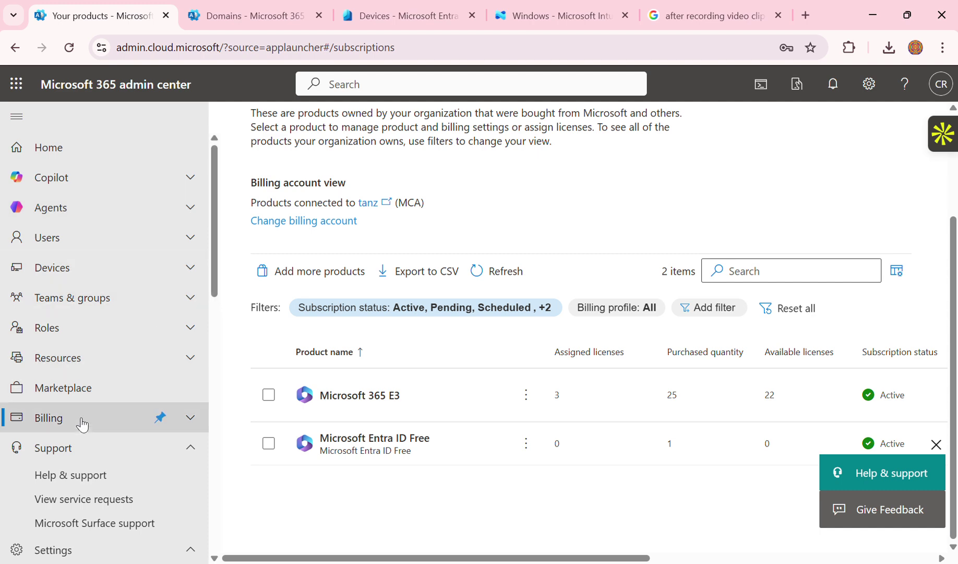
pyautogui.scroll(-10, 86, 335)
pyautogui.scroll(10, 85, 338)
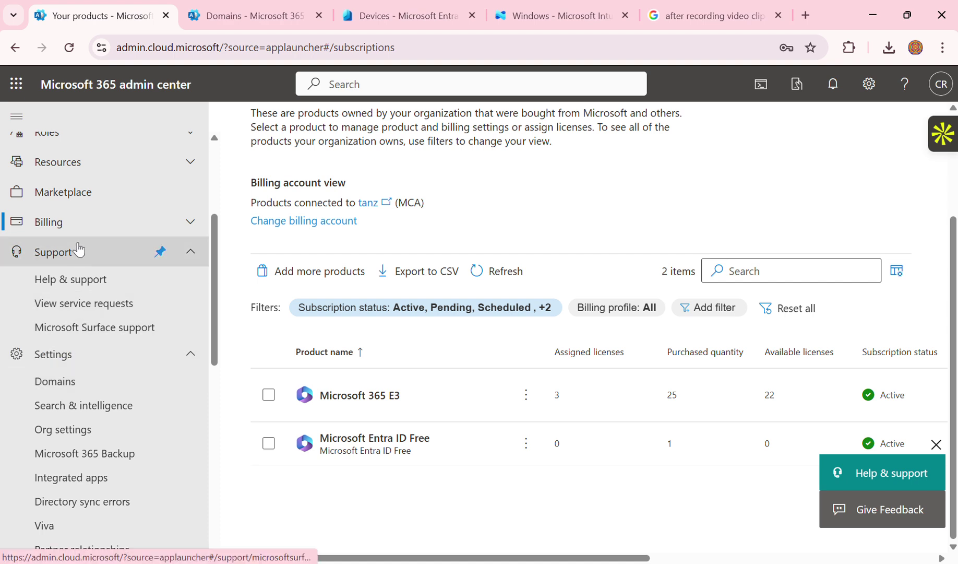
pyautogui.click(199, 224)
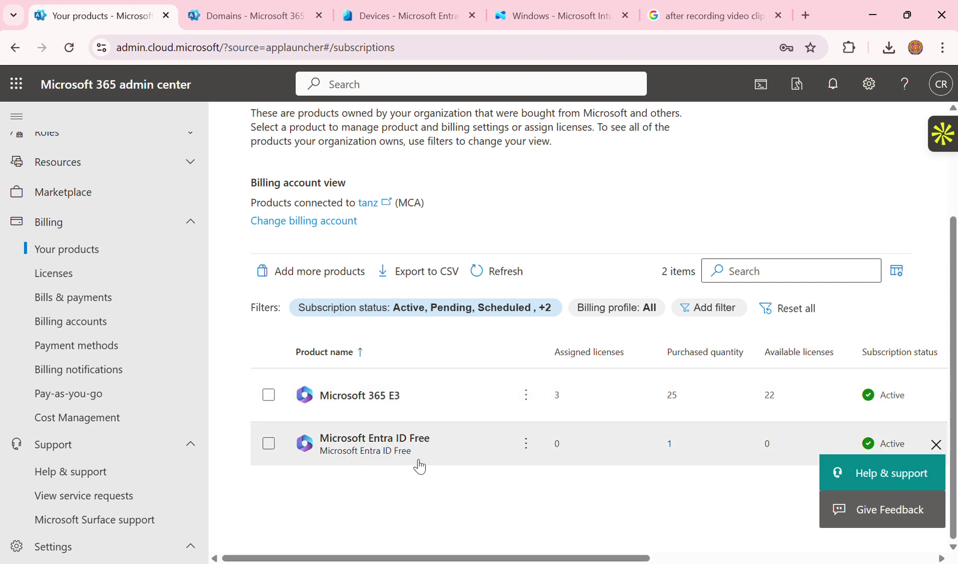
# - Return to the SCCM(DC+SQL) virtual machine, minimize Configuration Manager and select Azure AD Connect on the desktop
pyautogui.moveTo(520, 562)
pyautogui.click(489, 534)
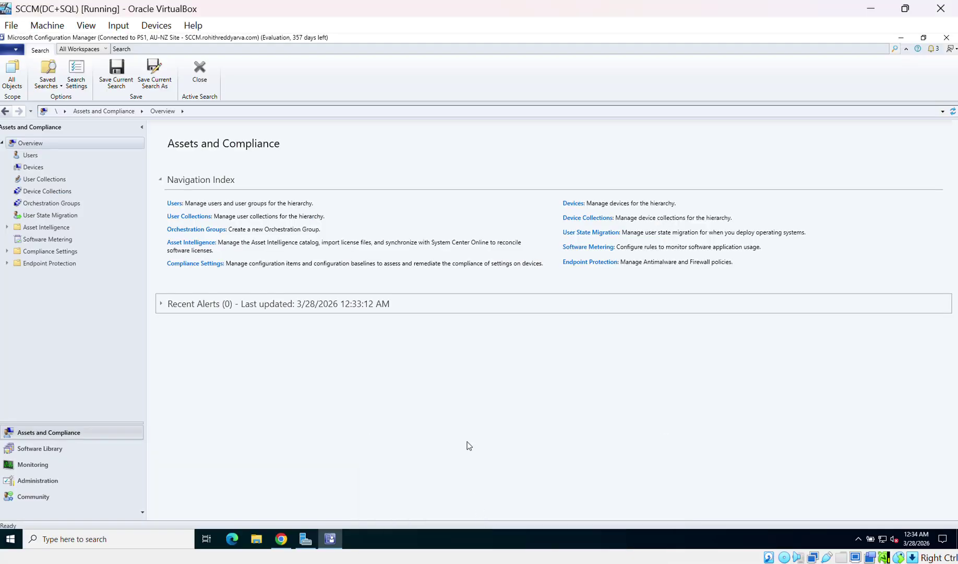
pyautogui.click(901, 38)
pyautogui.click(12, 211)
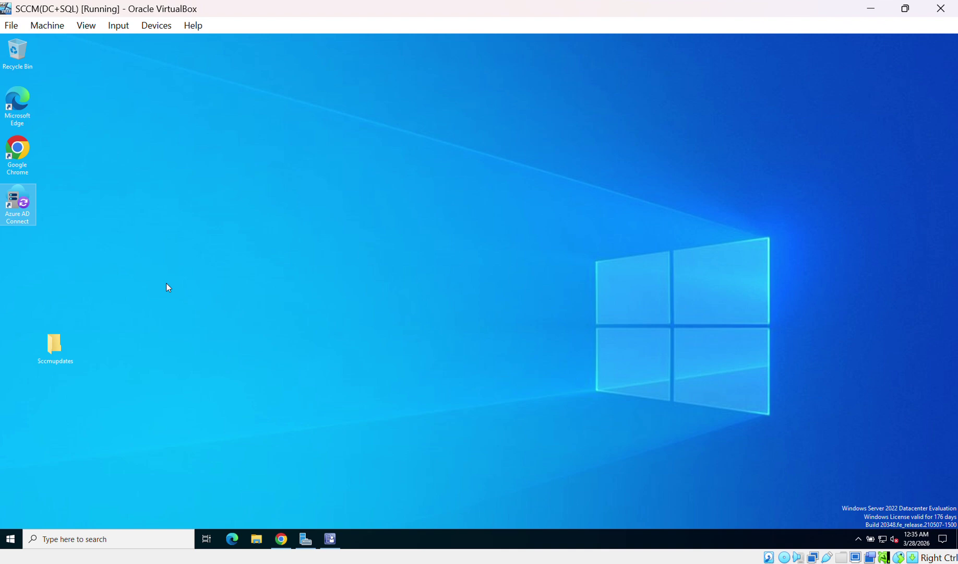
# - Switch to Chrome on the server, return to the Azure portal home page and open Microsoft Entra ID
pyautogui.click(275, 529)
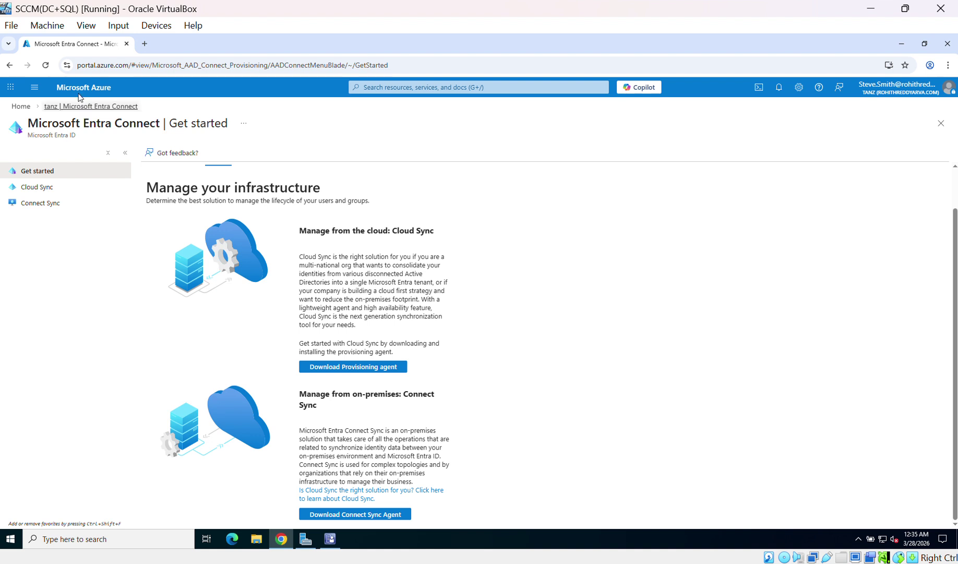
pyautogui.click(21, 106)
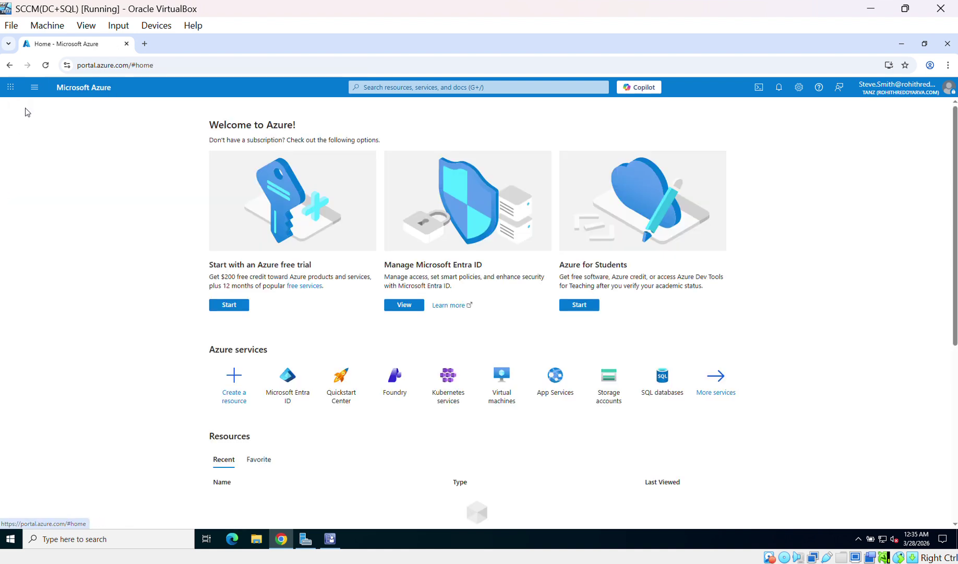
pyautogui.click(154, 65)
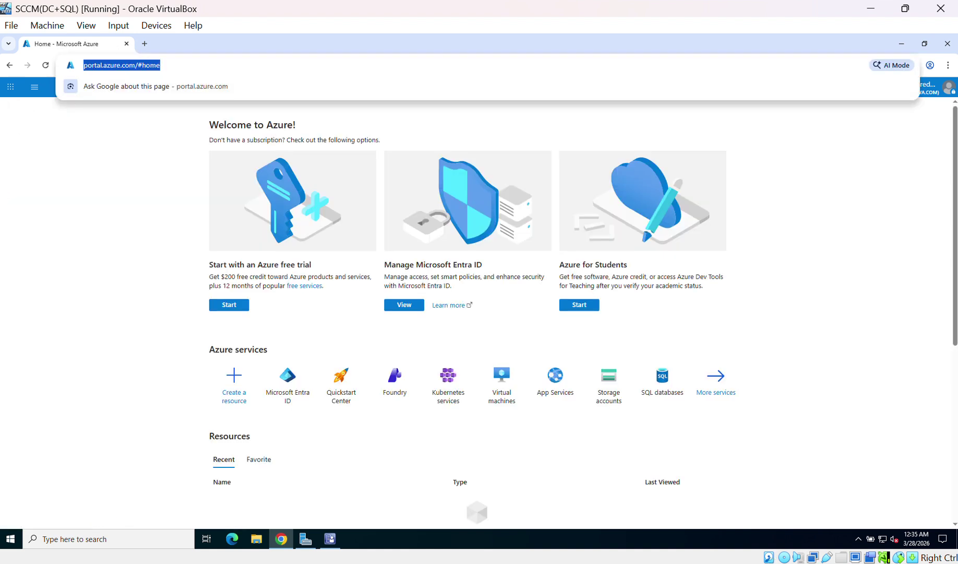
pyautogui.click(120, 246)
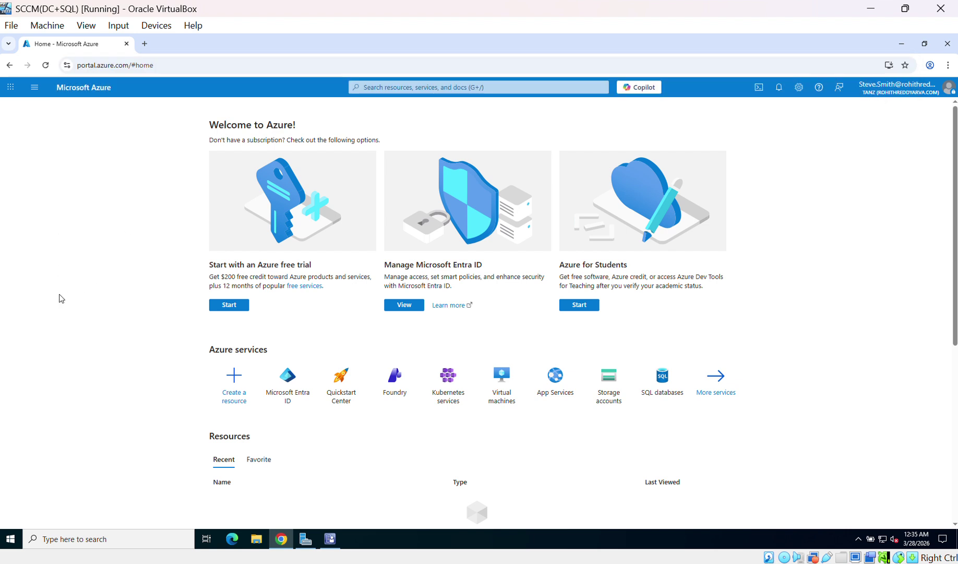
pyautogui.click(452, 87)
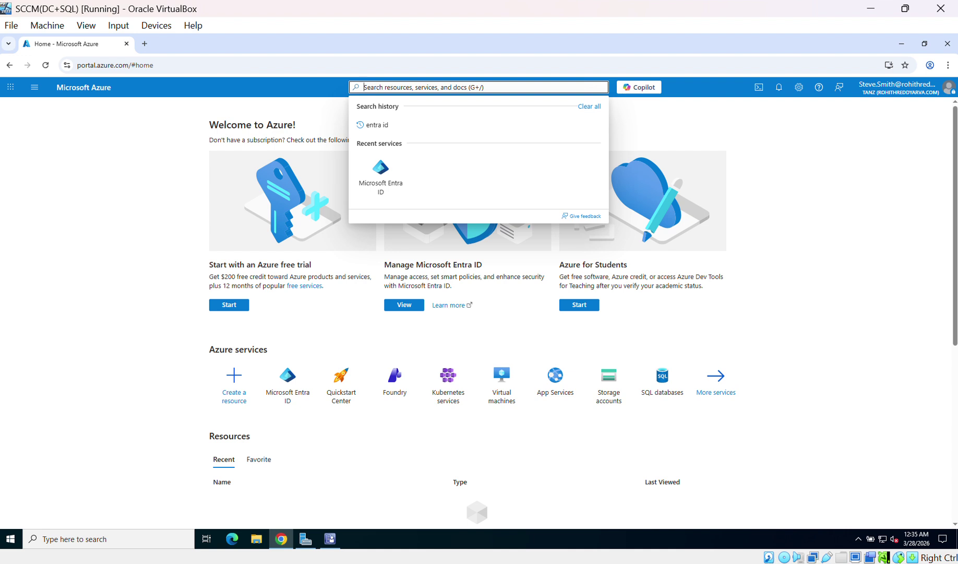
pyautogui.click(79, 301)
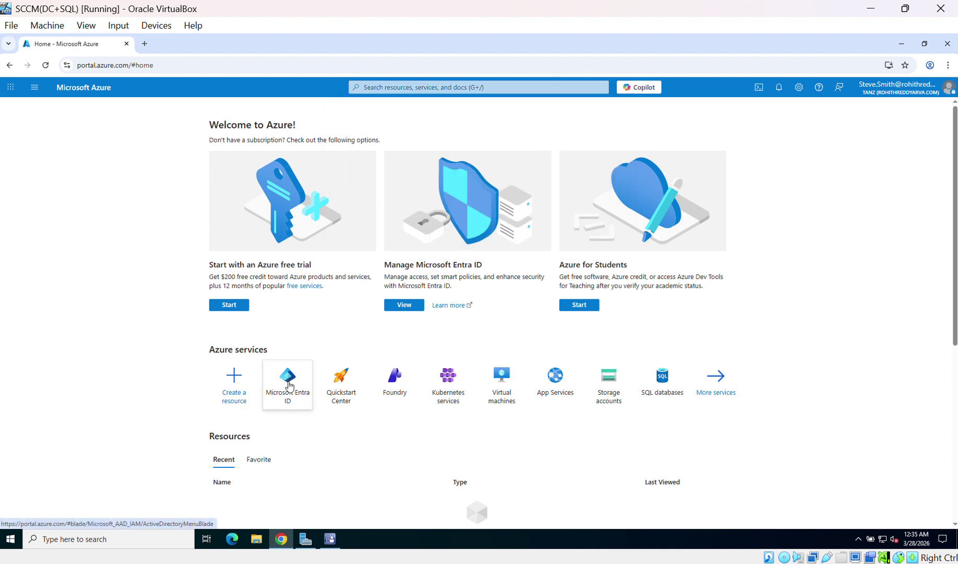
pyautogui.moveTo(290, 384)
pyautogui.click(294, 383)
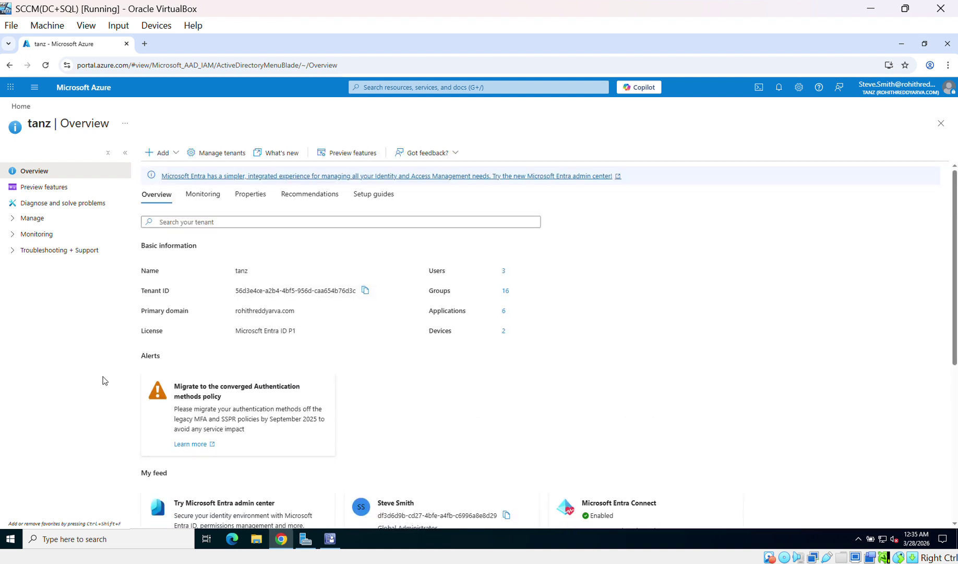
# - Open Microsoft Entra Connect from the tenant overview and view the Connect Sync agent download among its Manage options
pyautogui.moveTo(951, 344); pyautogui.dragTo(952, 355)
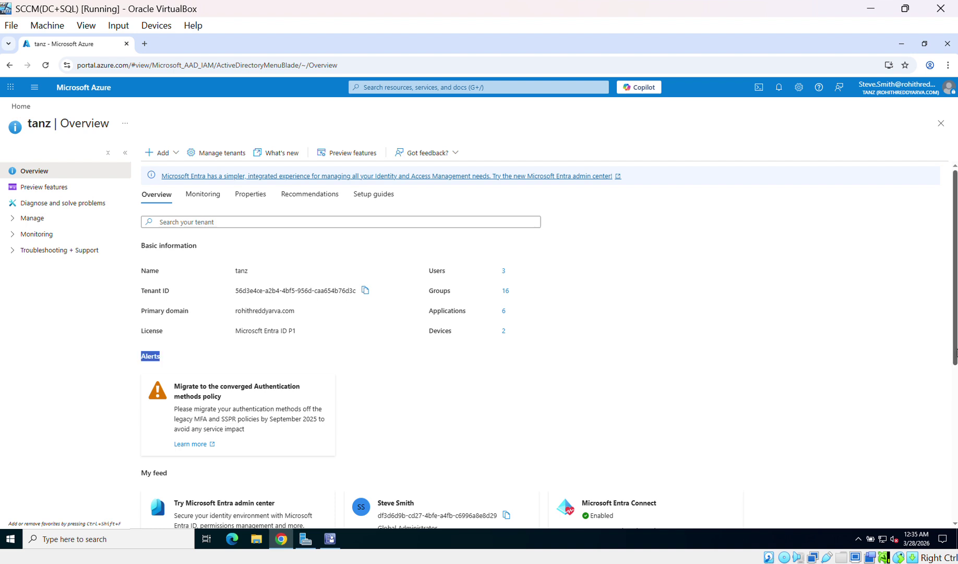
pyautogui.scroll(-2, 956, 351)
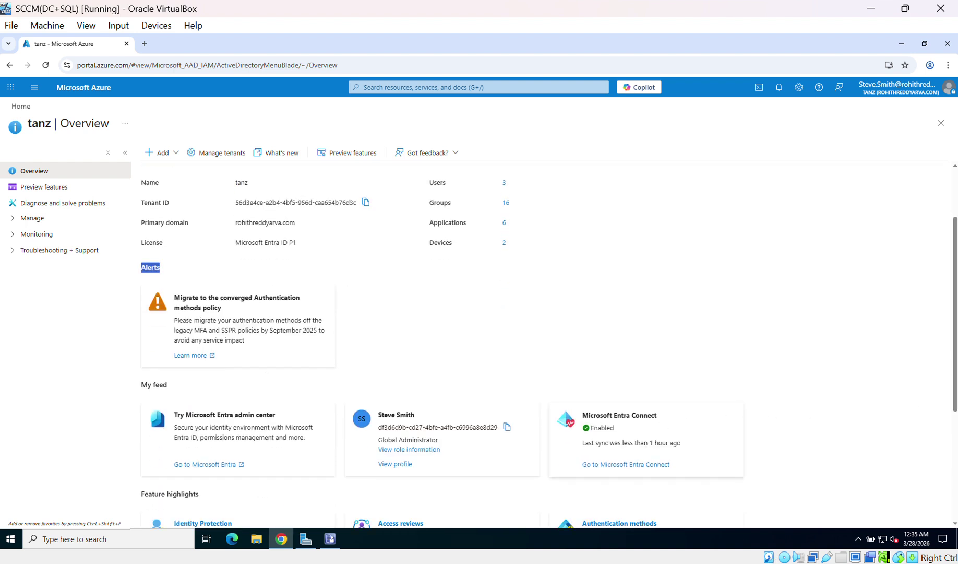
pyautogui.click(629, 466)
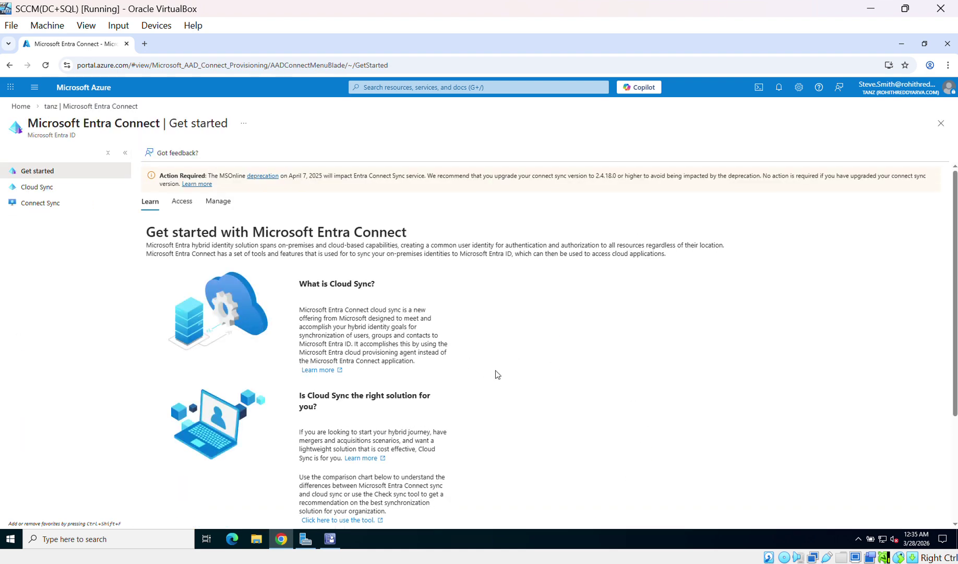
pyautogui.scroll(-3, 497, 374)
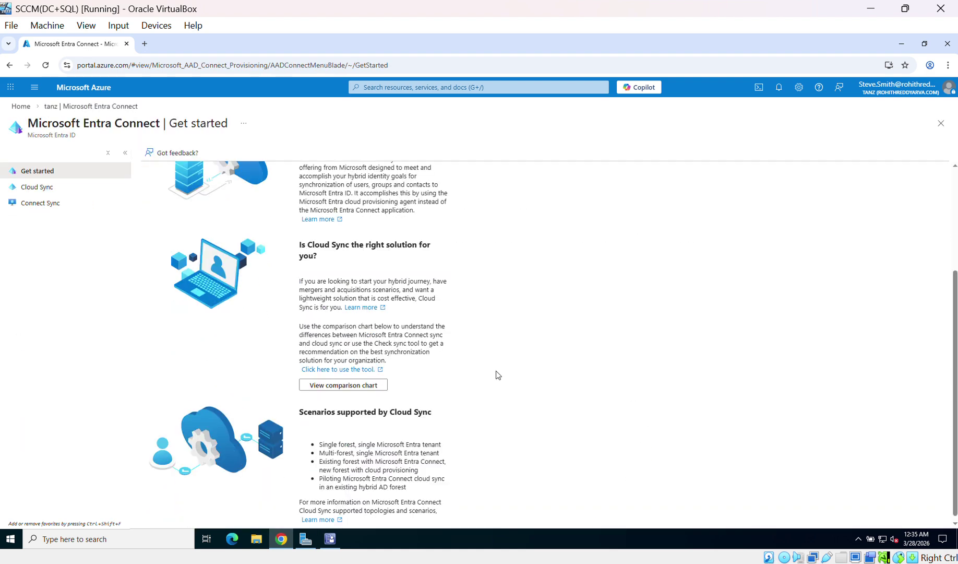
pyautogui.scroll(3, 497, 375)
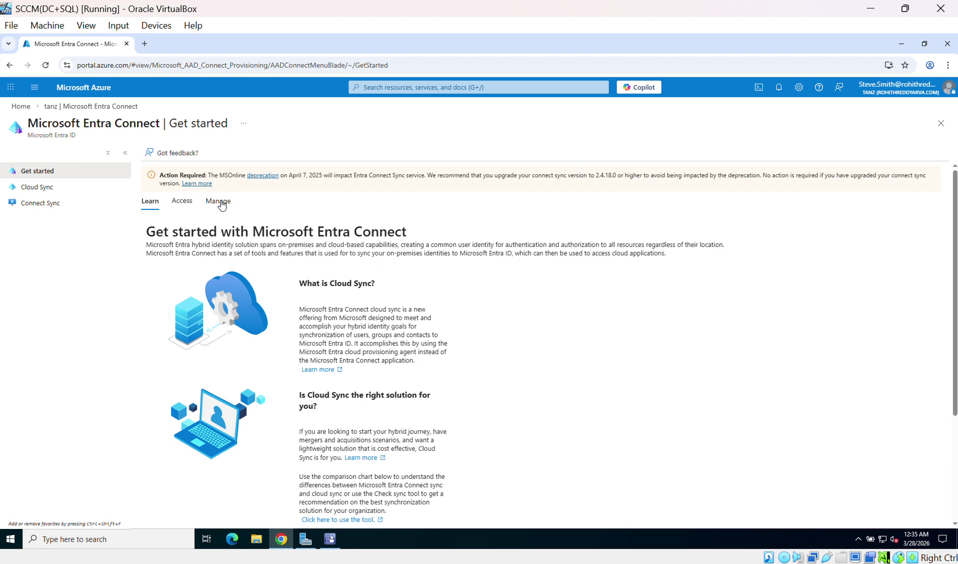
pyautogui.click(219, 201)
pyautogui.scroll(-1, 474, 384)
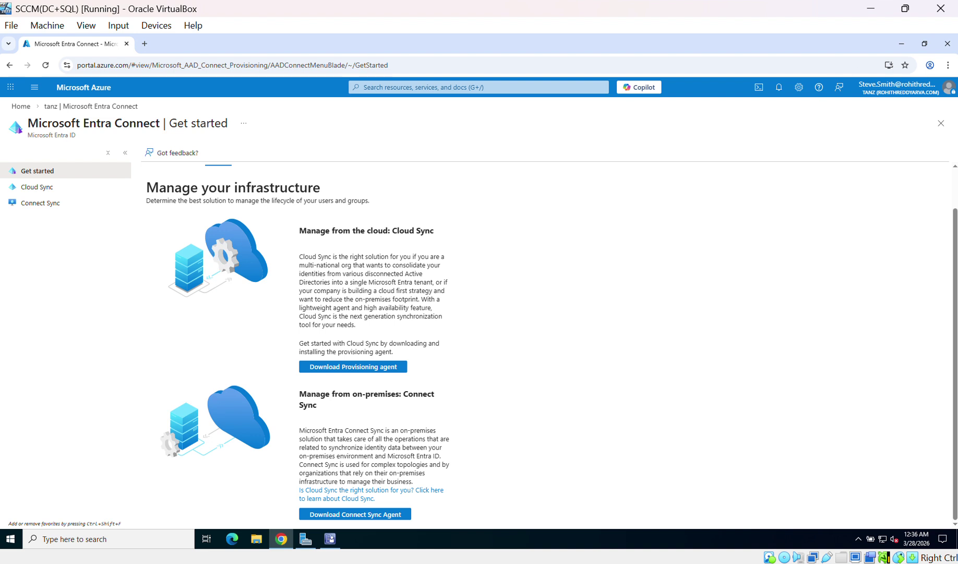
# - Close the browser, launch Azure AD Connect and proceed to the wizard's list of additional tasks
pyautogui.click(948, 47)
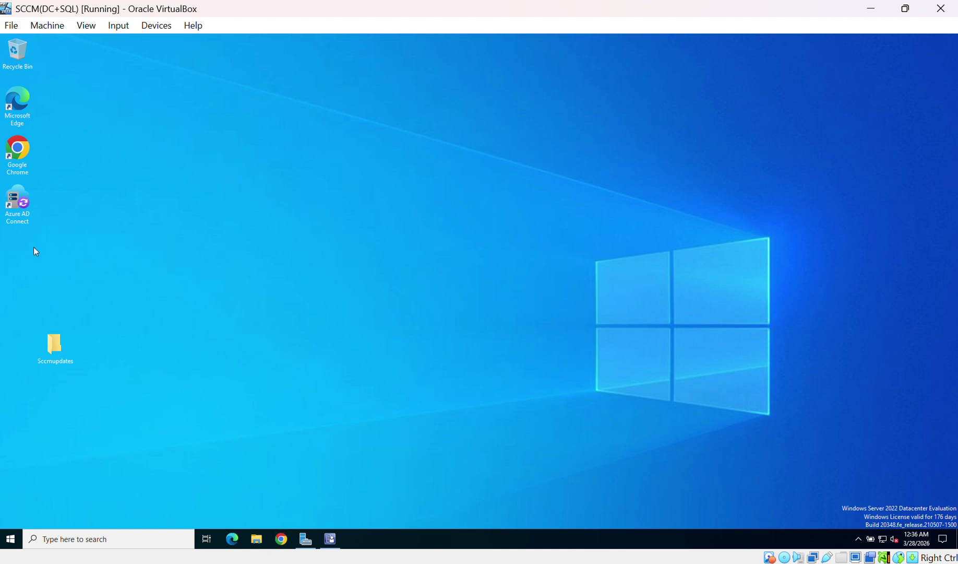
pyautogui.doubleClick(24, 201)
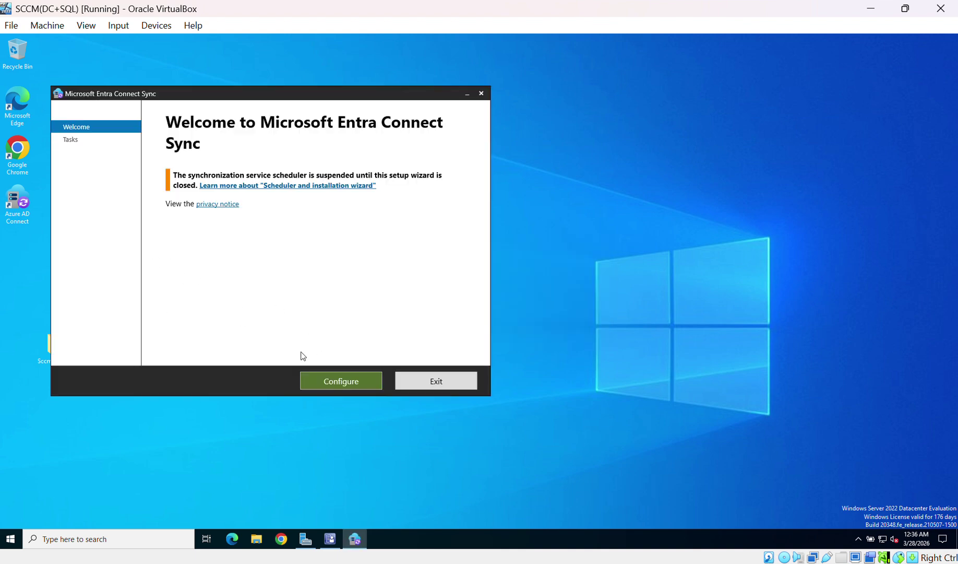
pyautogui.click(342, 383)
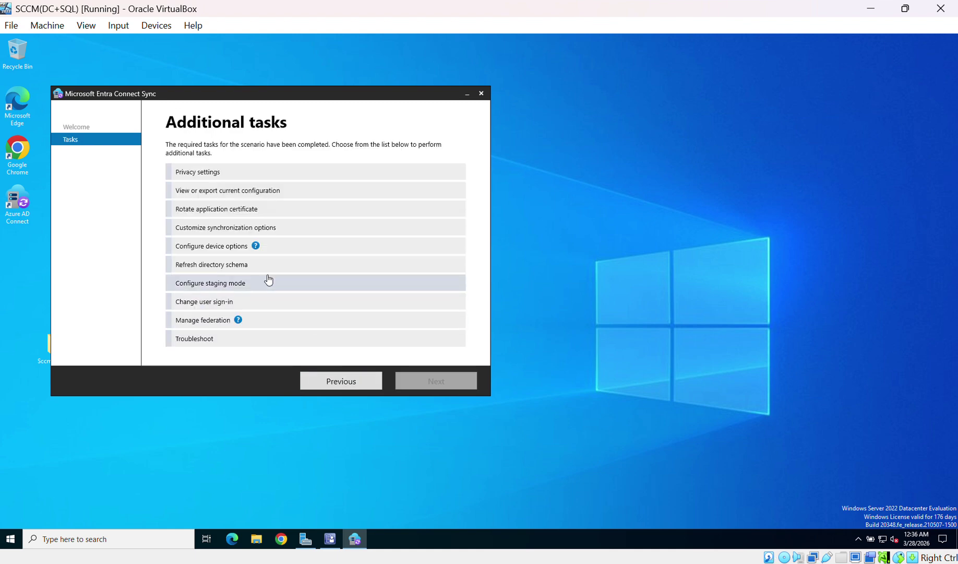
# - Highlight the Configure device options and Change user sign-in tasks, and close the Microsoft Entra Connect Sync wizard
pyautogui.click(266, 250)
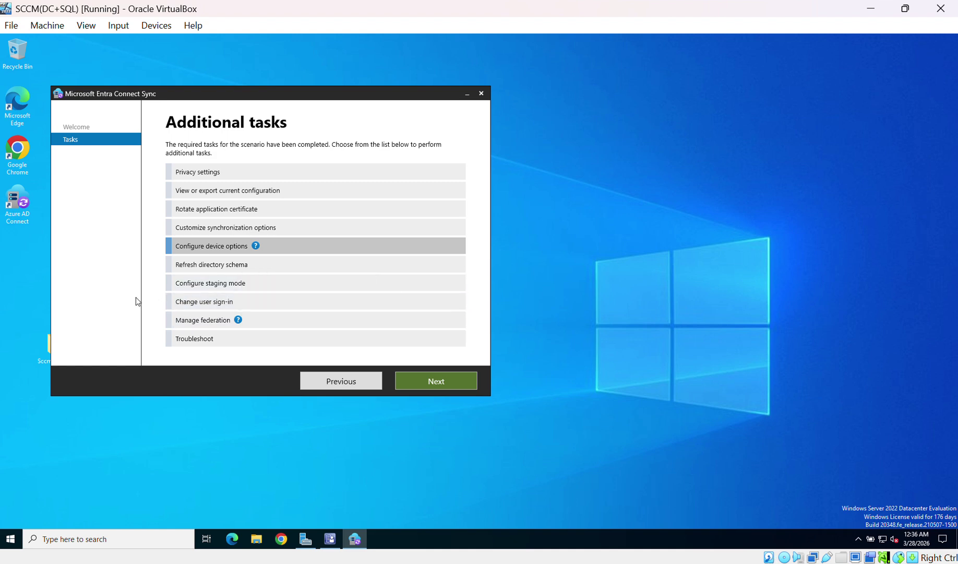
pyautogui.click(205, 304)
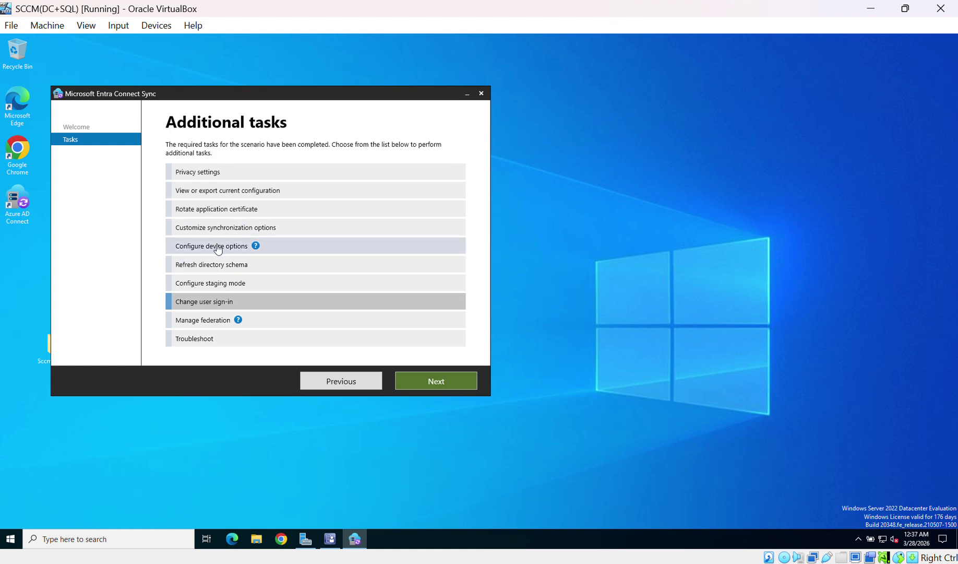
pyautogui.click(481, 94)
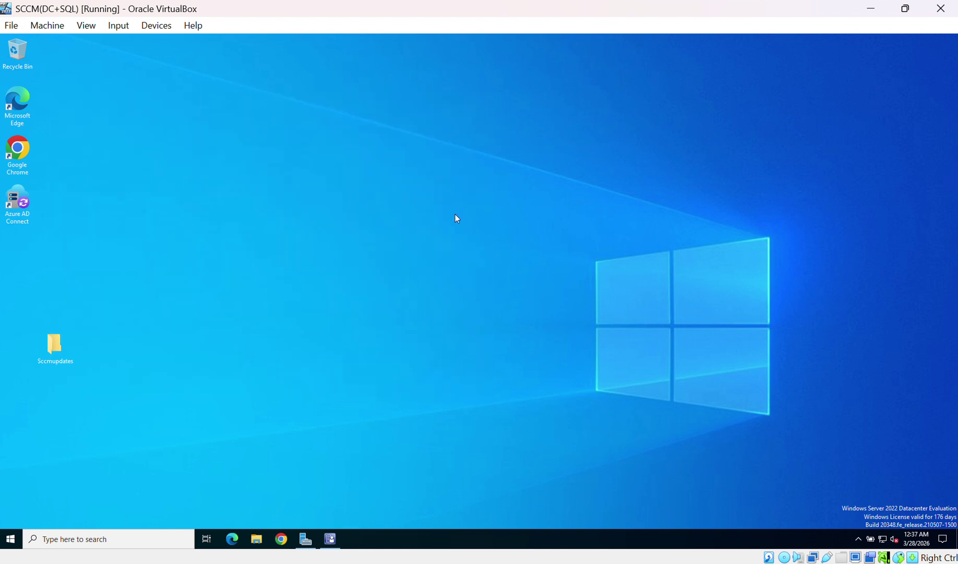
# - Switch to the Microsoft 365 admin center's Domains page and review the default domain's custom, Exchange and nameserver DNS records
pyautogui.moveTo(281, 539)
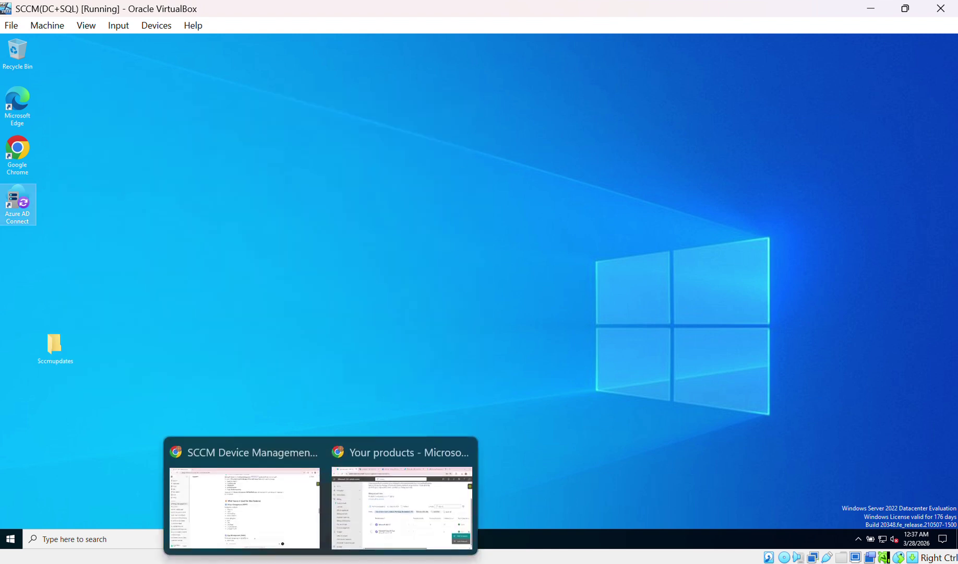
pyautogui.click(396, 529)
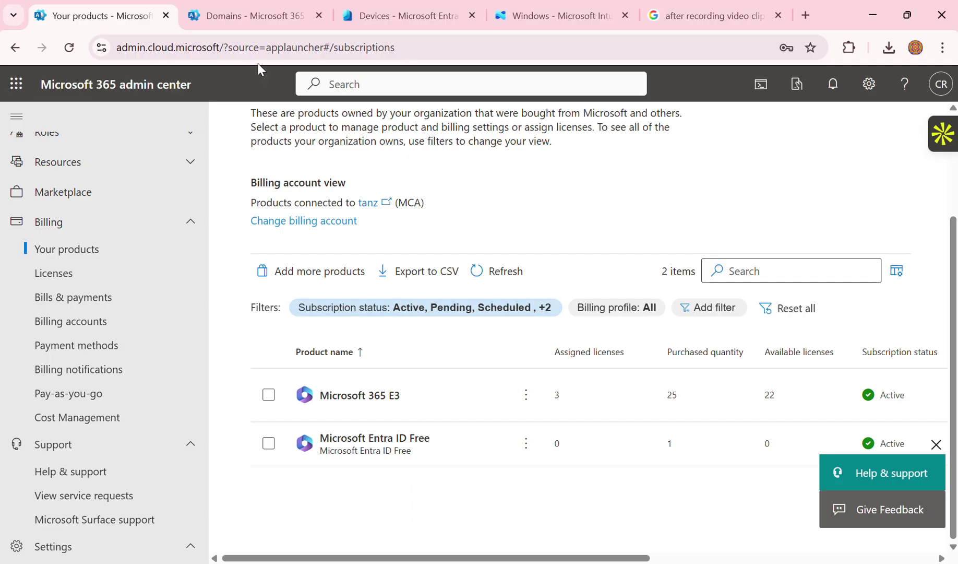
pyautogui.click(252, 23)
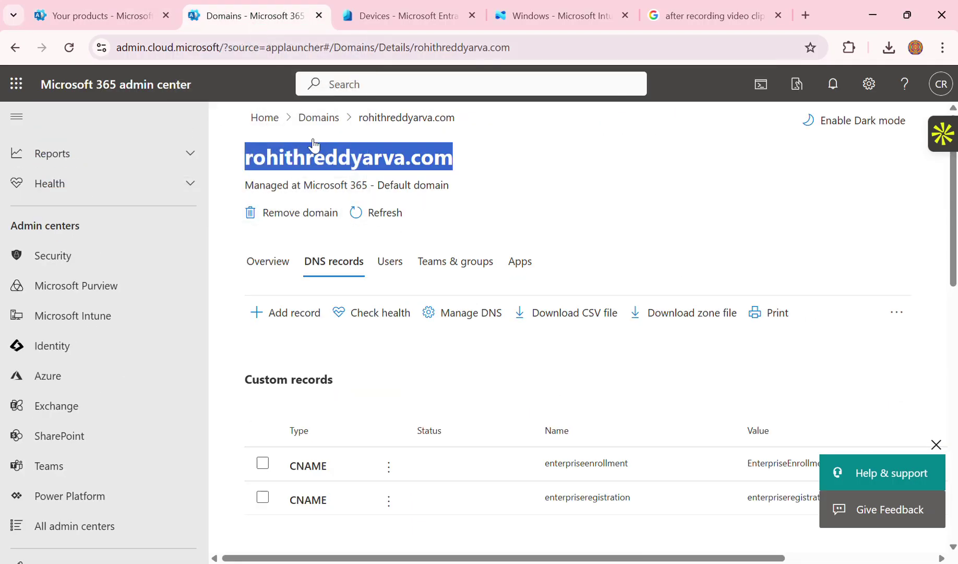
pyautogui.click(497, 167)
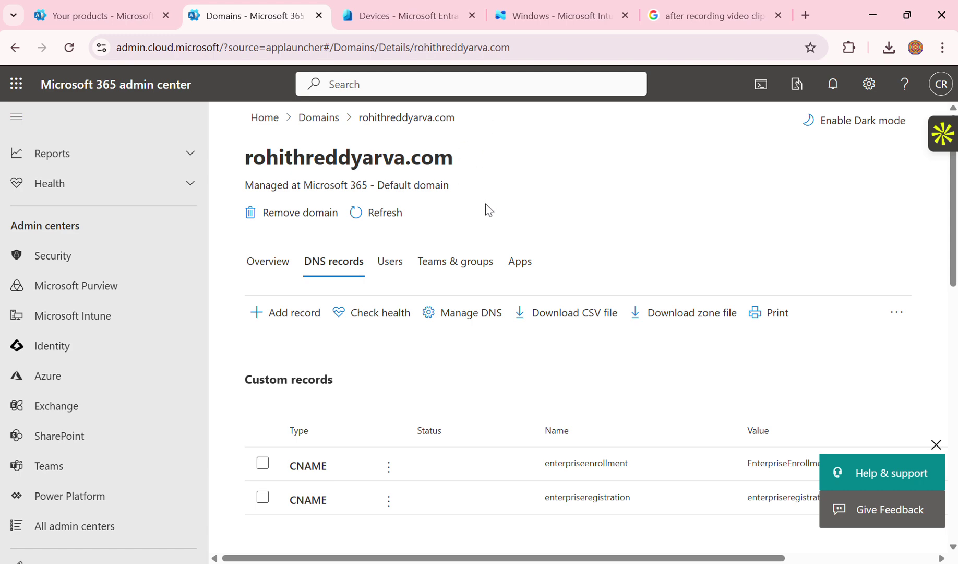
pyautogui.scroll(-3, 488, 209)
pyautogui.scroll(-4, 449, 250)
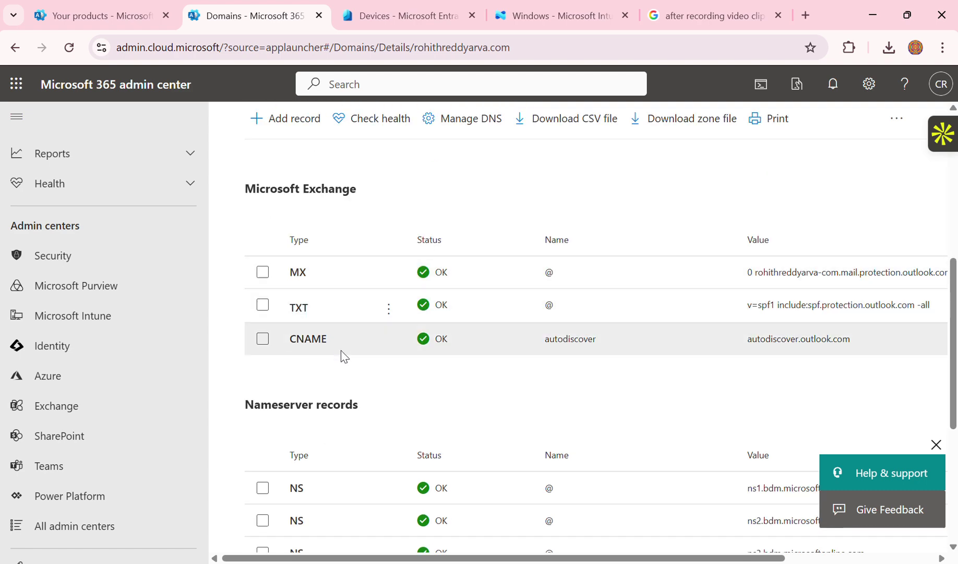
pyautogui.scroll(-4, 342, 352)
pyautogui.scroll(2, 340, 355)
pyautogui.scroll(7, 341, 329)
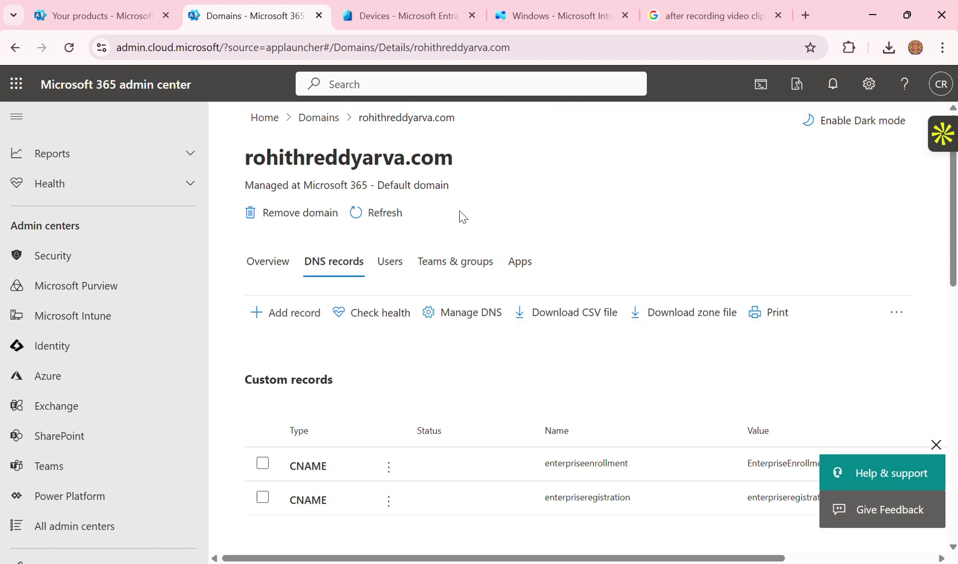
# - Switch to the SCCM(DC+SQL) virtual machine, bring up the Configuration Manager console and view Cloud Attach in the Administration workspace
pyautogui.moveTo(519, 562)
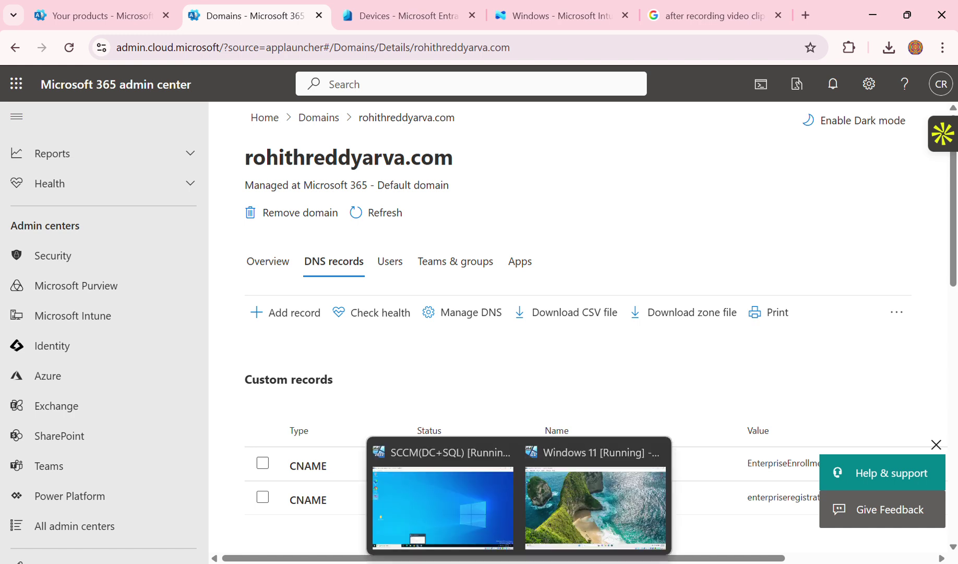
pyautogui.click(452, 511)
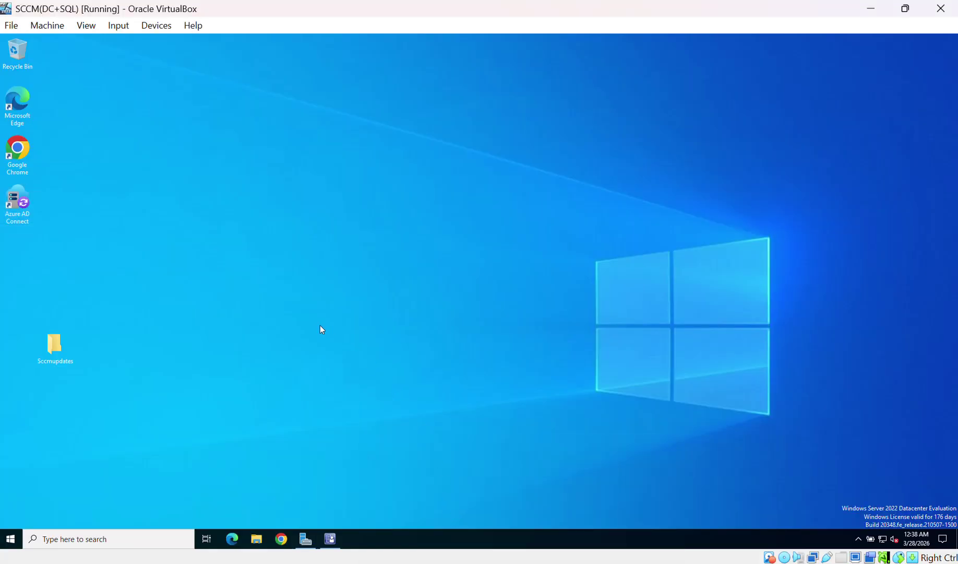
pyautogui.click(331, 537)
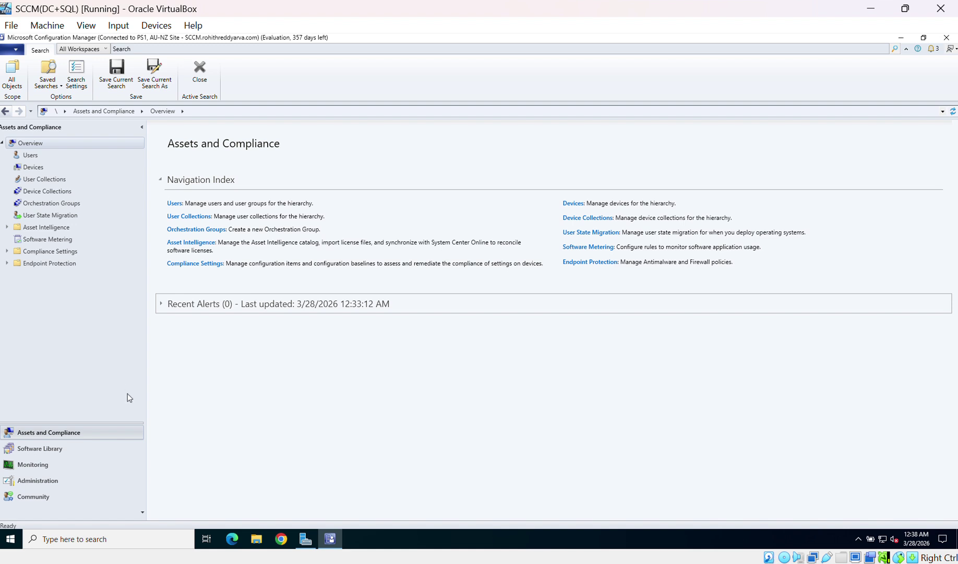
pyautogui.click(57, 485)
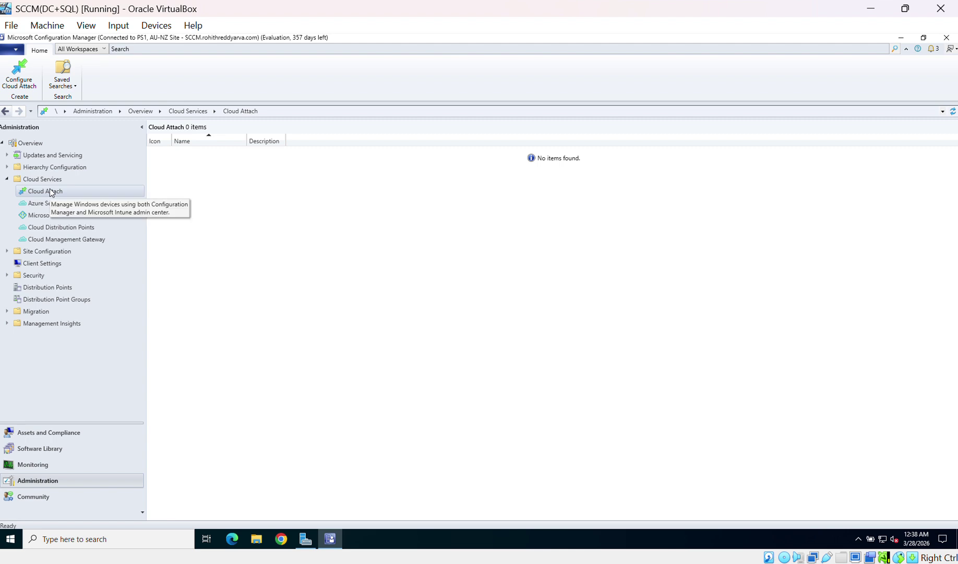
# - Start a new device collection named "Co-management Pilot devices" in Assets and Compliance, limited to Co-management Eligible Devices
pyautogui.click(52, 435)
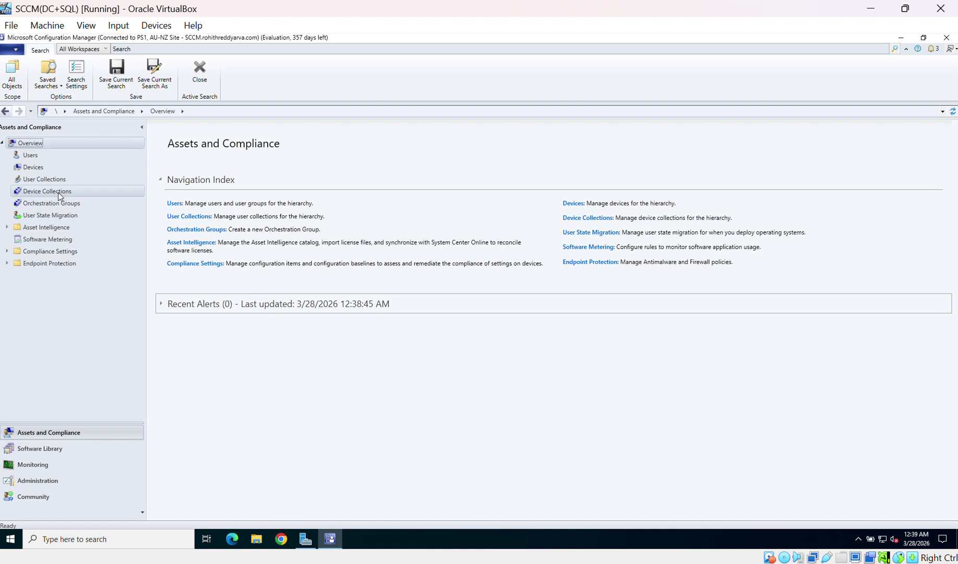
pyautogui.rightClick(57, 192)
pyautogui.click(83, 203)
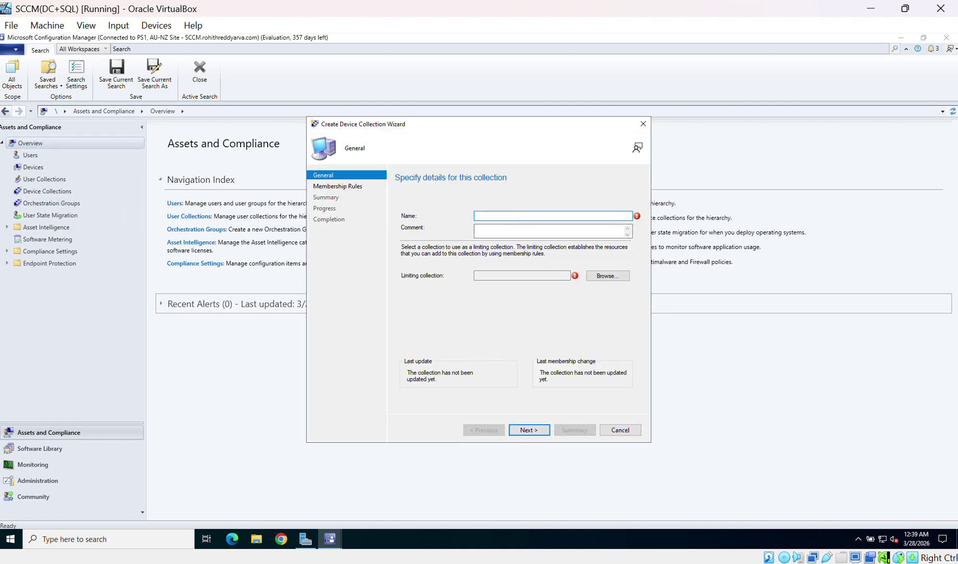
pyautogui.write('Co-management Pilot devices')
pyautogui.click(608, 275)
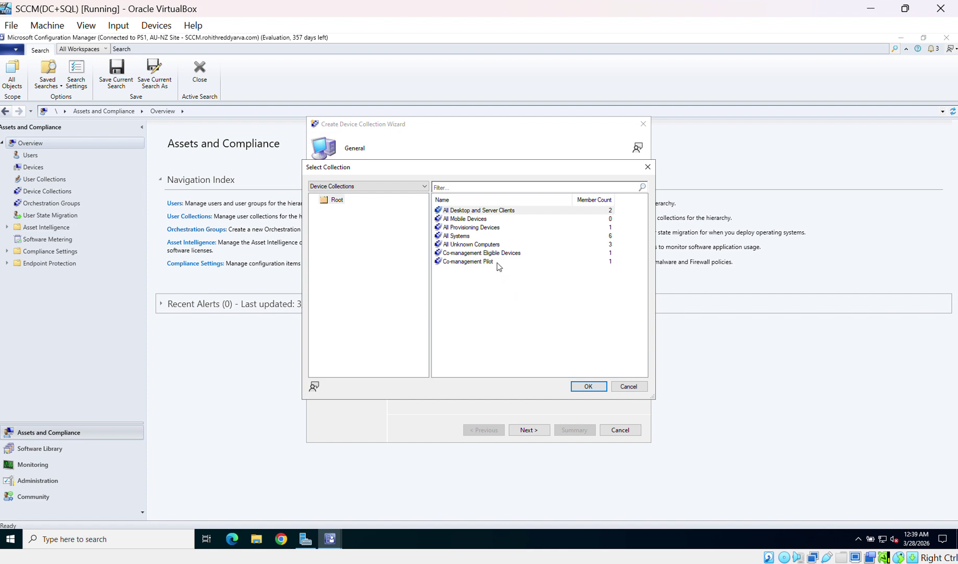
pyautogui.click(498, 263)
pyautogui.click(502, 253)
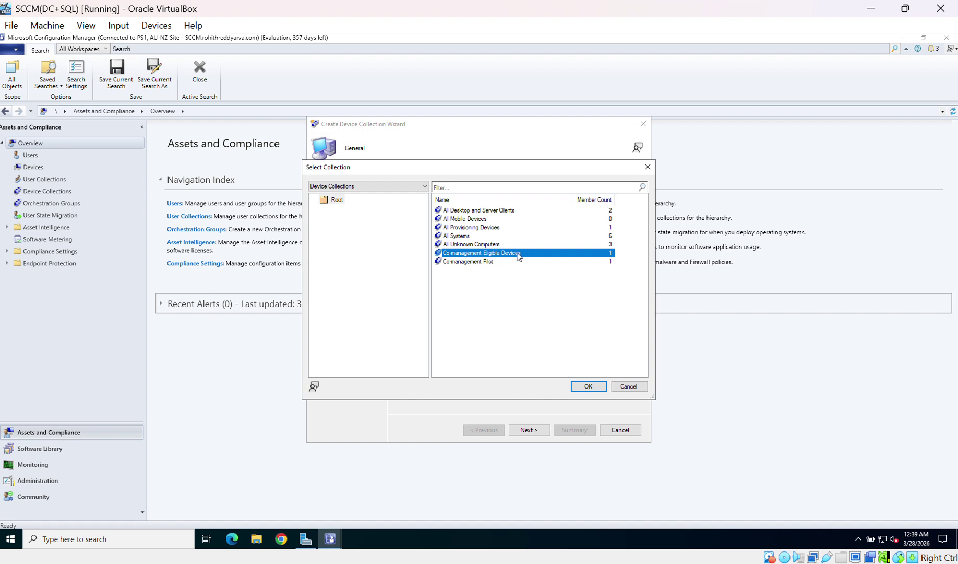
pyautogui.click(593, 388)
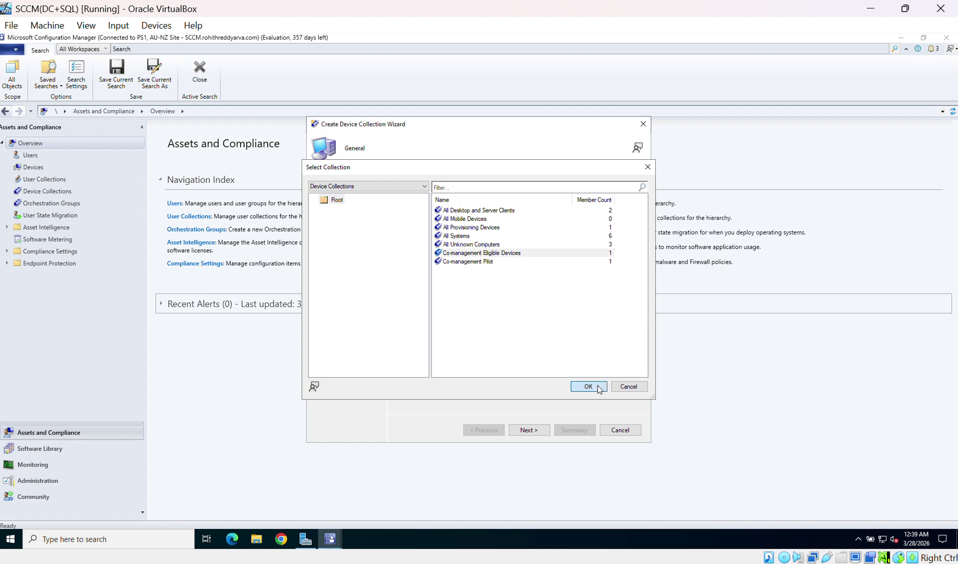
# - Create the collection without membership rules, keeping the default full update schedule, and close the wizard
pyautogui.click(537, 430)
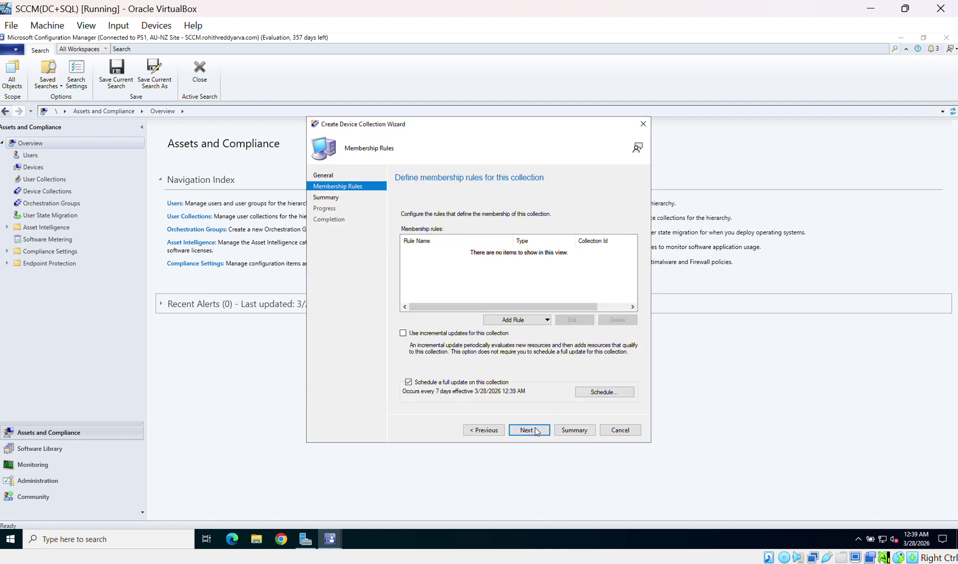
pyautogui.click(536, 428)
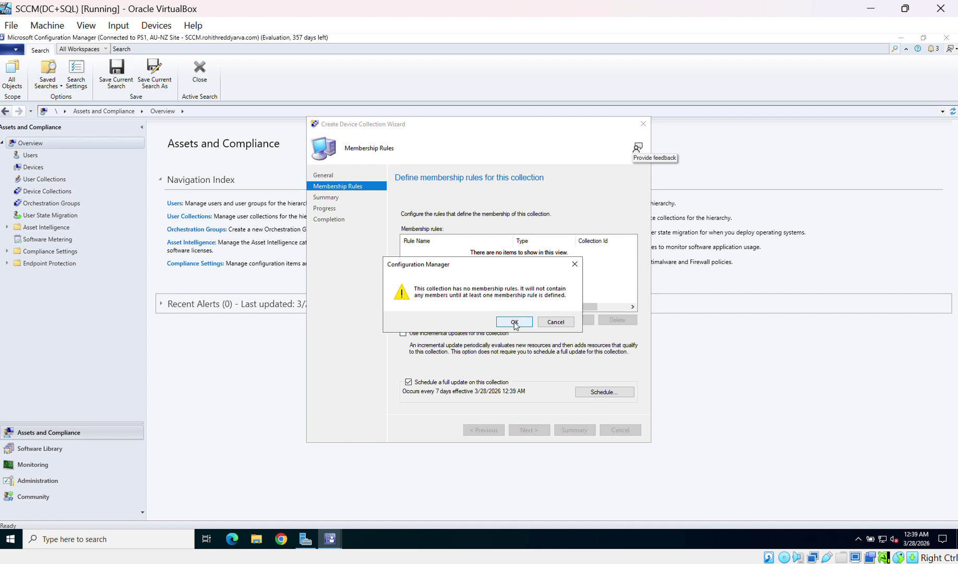
pyautogui.click(518, 323)
pyautogui.click(540, 432)
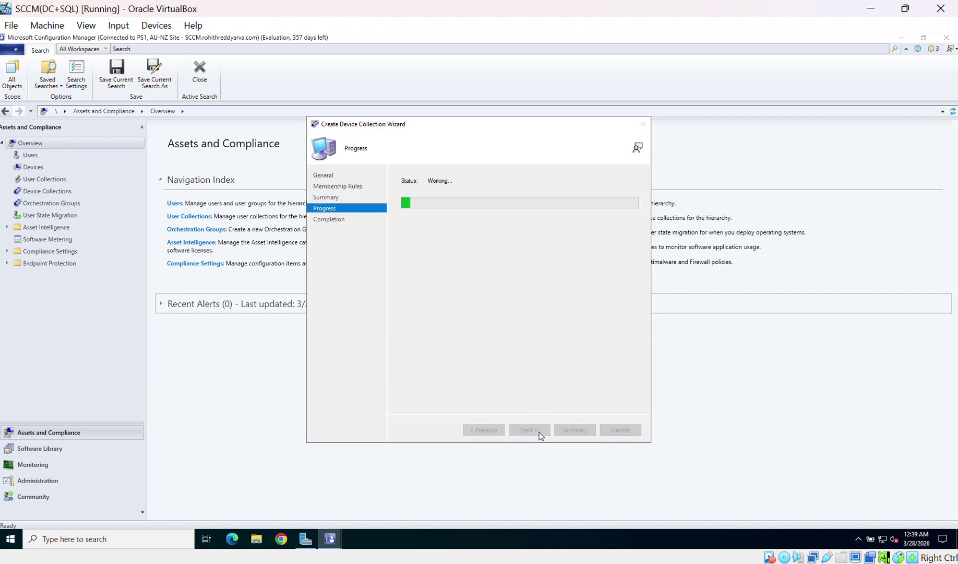
pyautogui.click(619, 430)
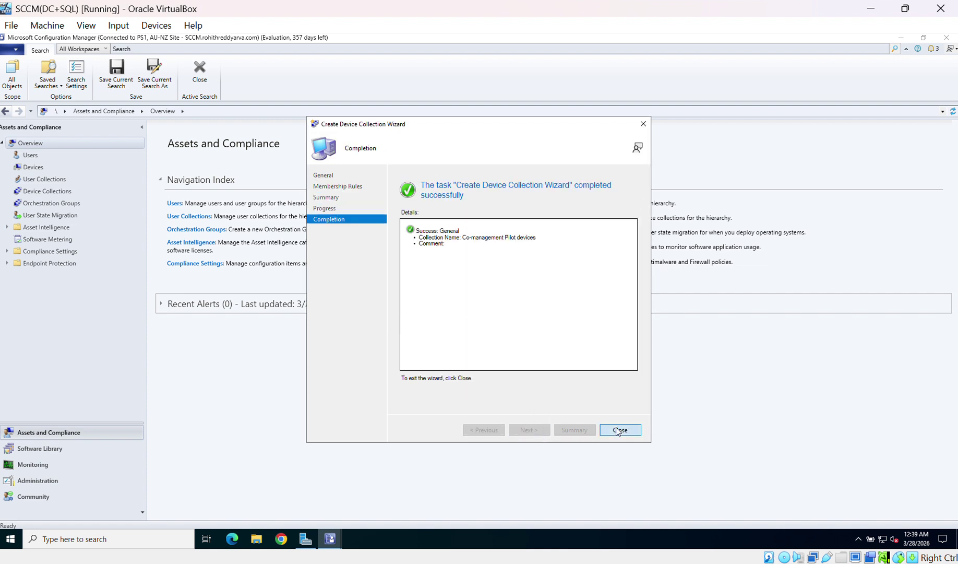
# - Search for "Desktop" system resources and add DESKTOP28 to the Co-management Pilot devices collection
pyautogui.click(62, 190)
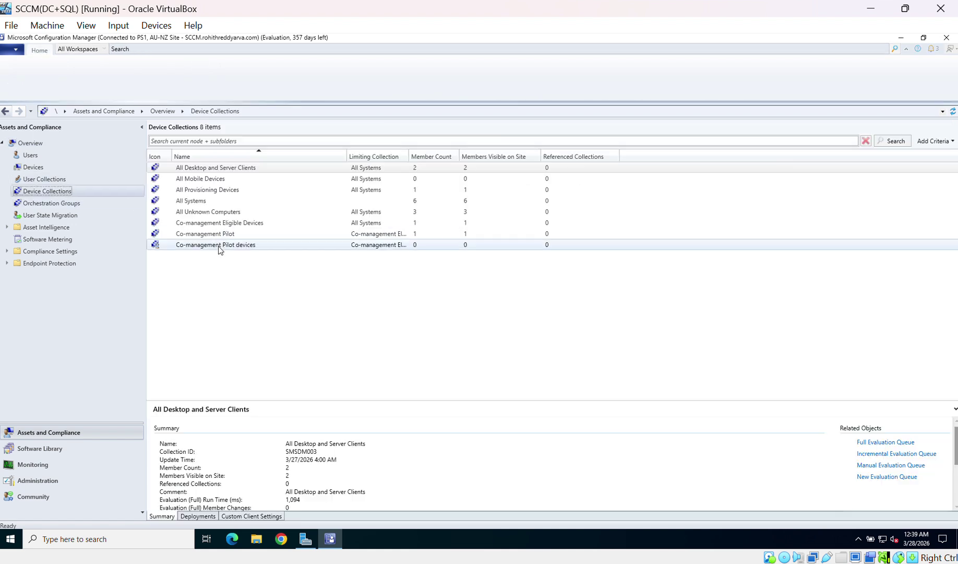
pyautogui.click(218, 245)
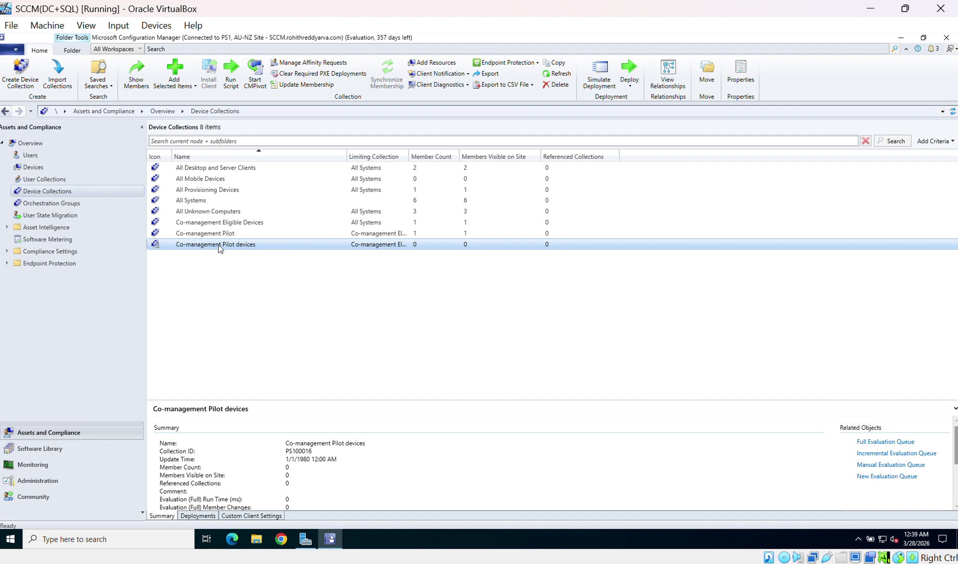
pyautogui.rightClick(218, 244)
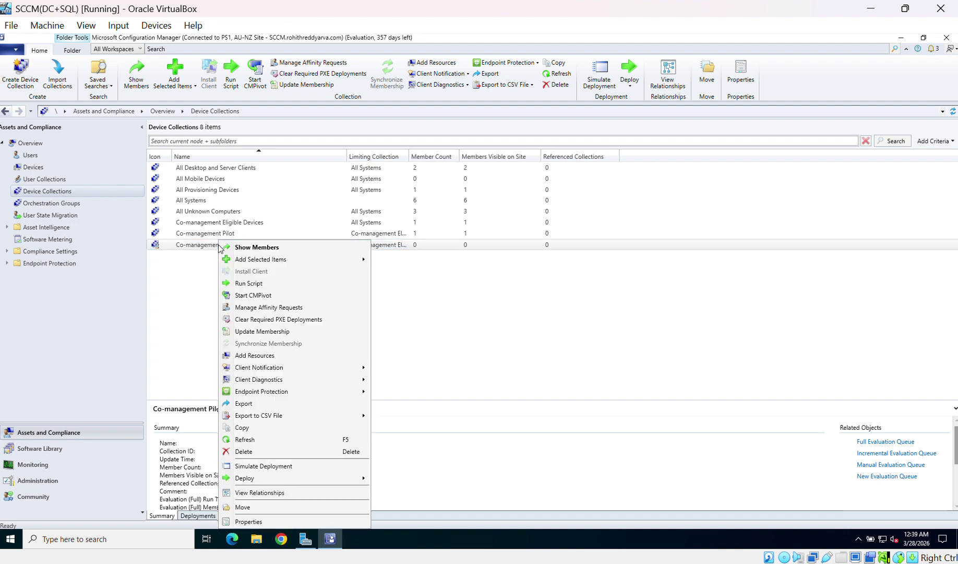
pyautogui.click(268, 358)
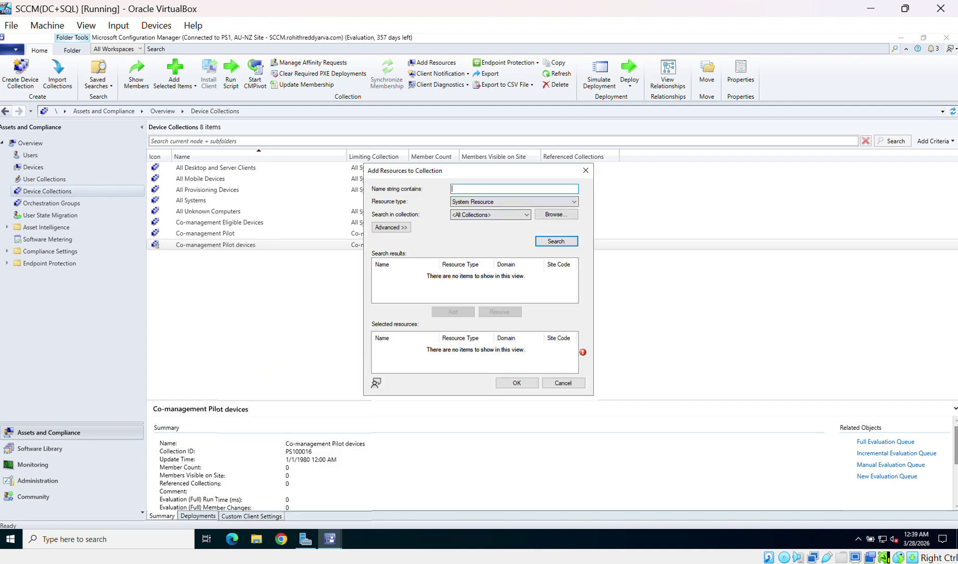
pyautogui.write('Desktop')
pyautogui.click(558, 242)
pyautogui.click(409, 276)
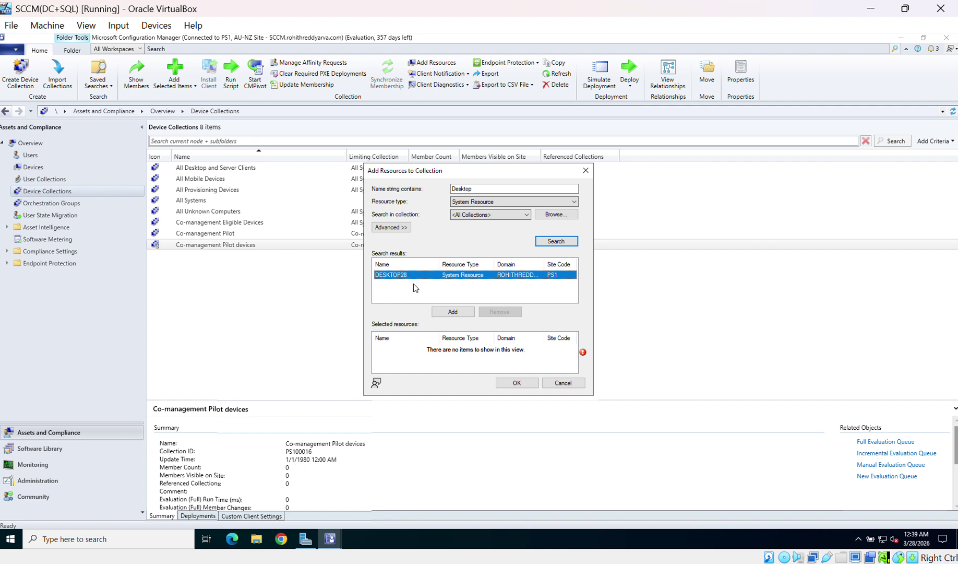
pyautogui.click(453, 312)
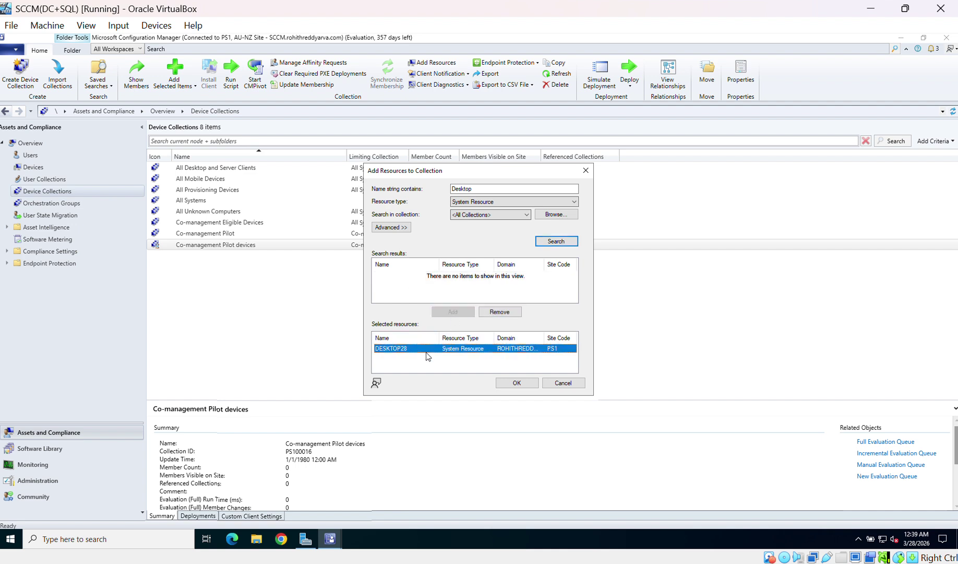
pyautogui.click(517, 383)
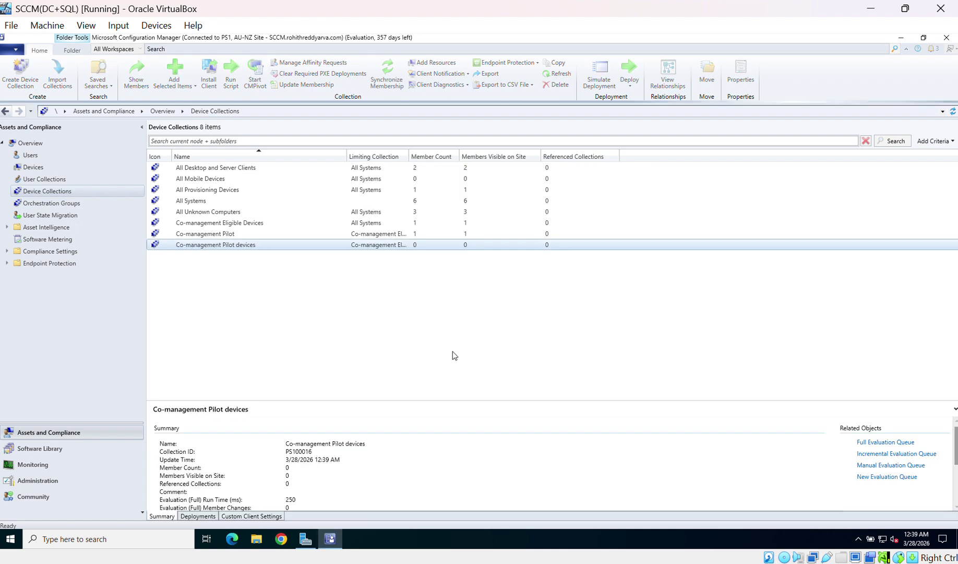
# - Update the membership of the Co-management Pilot devices collection and confirm the update
pyautogui.rightClick(229, 249)
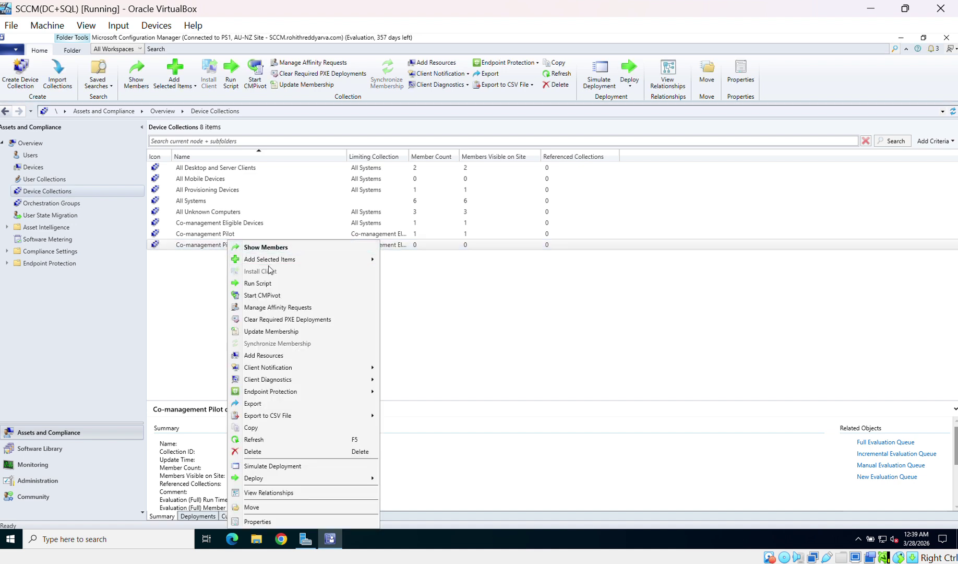
pyautogui.click(268, 332)
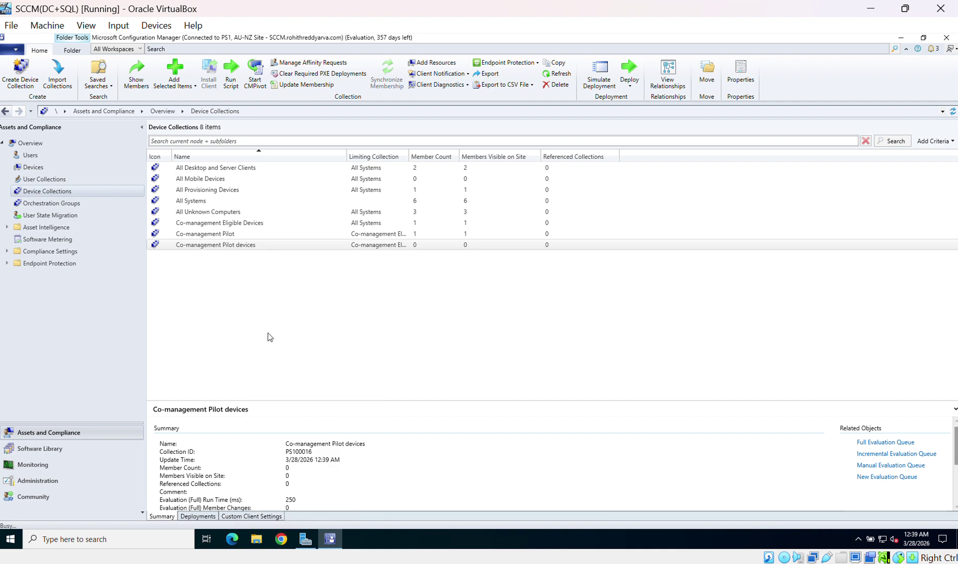
pyautogui.click(512, 327)
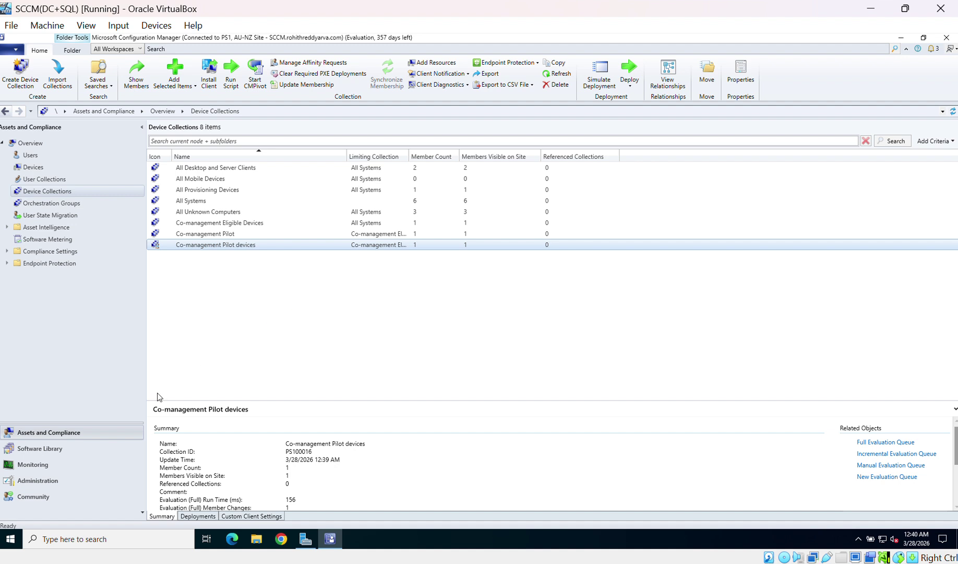
# - Review the Cloud Services options in Default Client Settings under Administration, and close the settings without saving
pyautogui.click(74, 481)
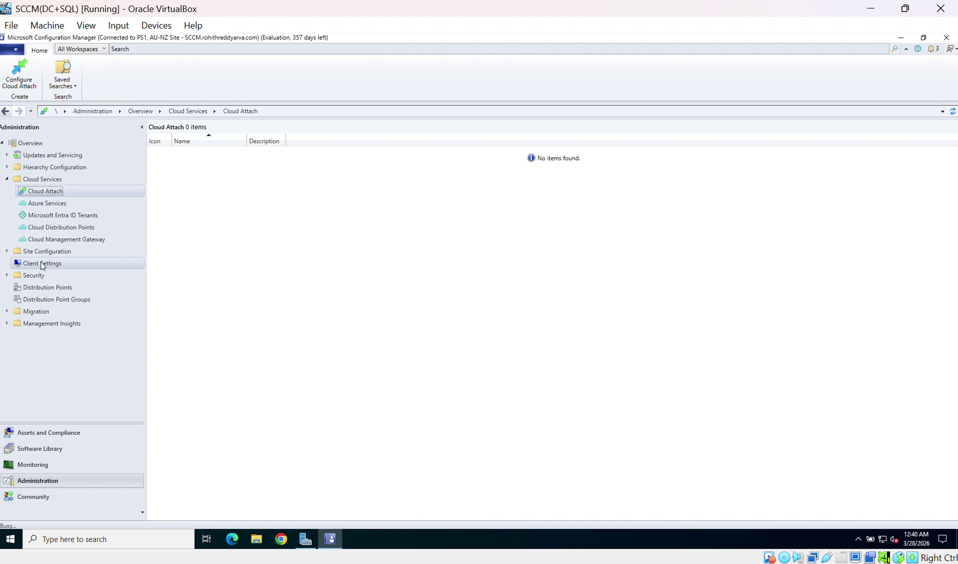
pyautogui.rightClick(42, 265)
pyautogui.click(294, 249)
pyautogui.click(44, 265)
pyautogui.click(211, 169)
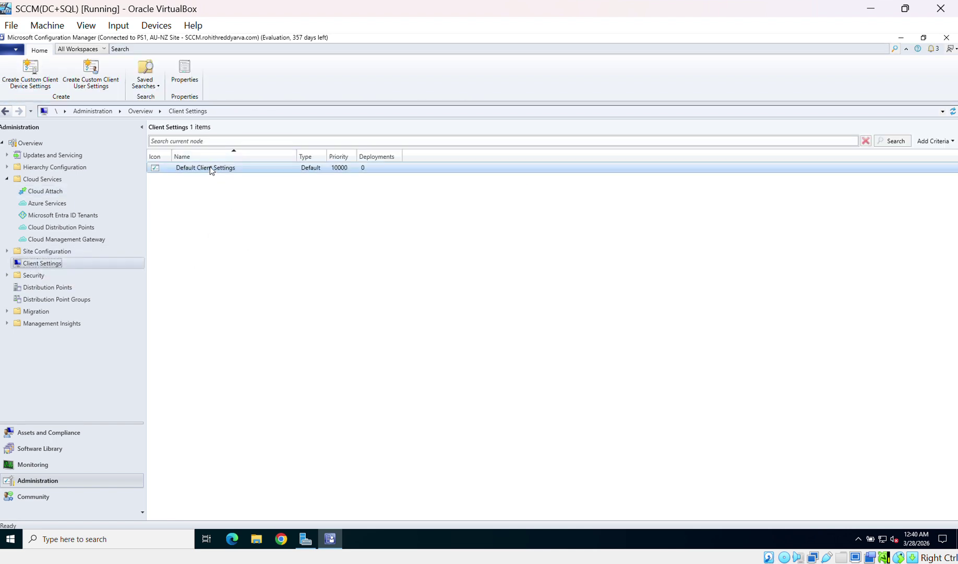
pyautogui.rightClick(211, 170)
pyautogui.click(233, 178)
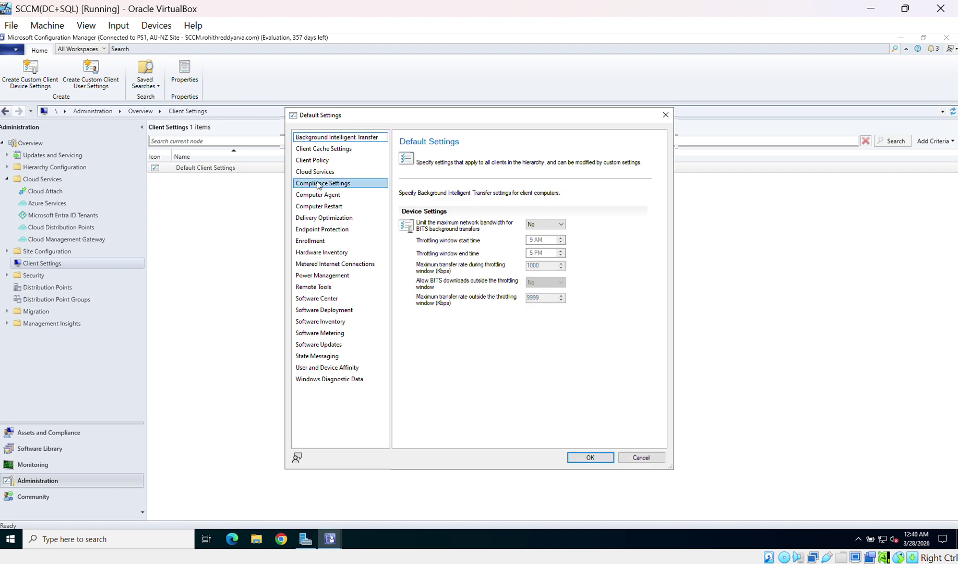
pyautogui.click(320, 173)
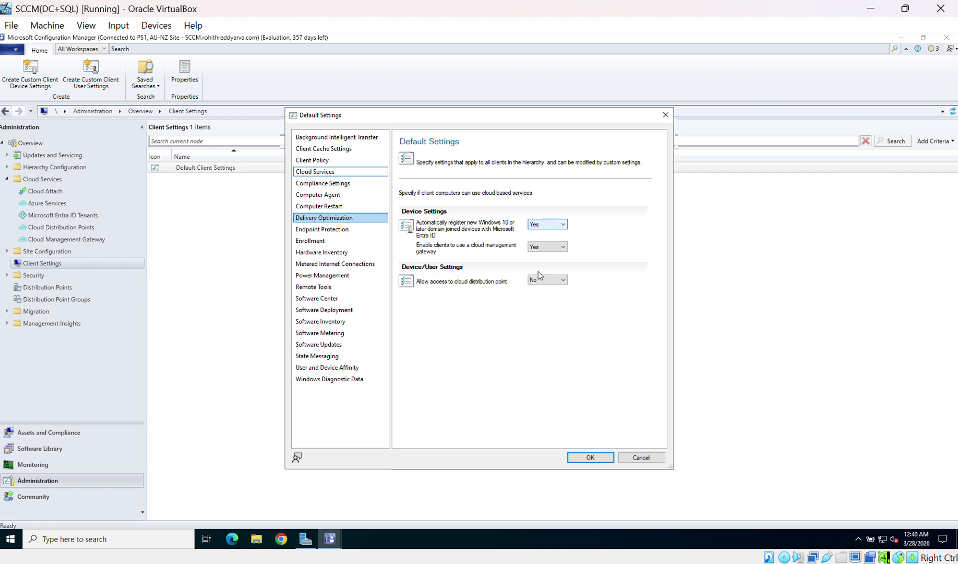
pyautogui.click(636, 458)
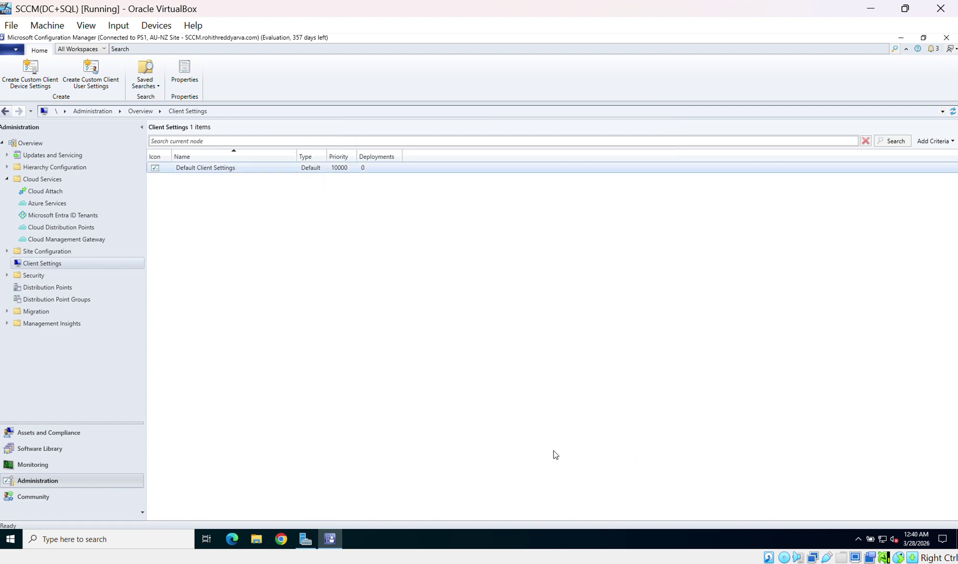
# - Switch to Server Manager and launch Group Policy Management
pyautogui.click(305, 540)
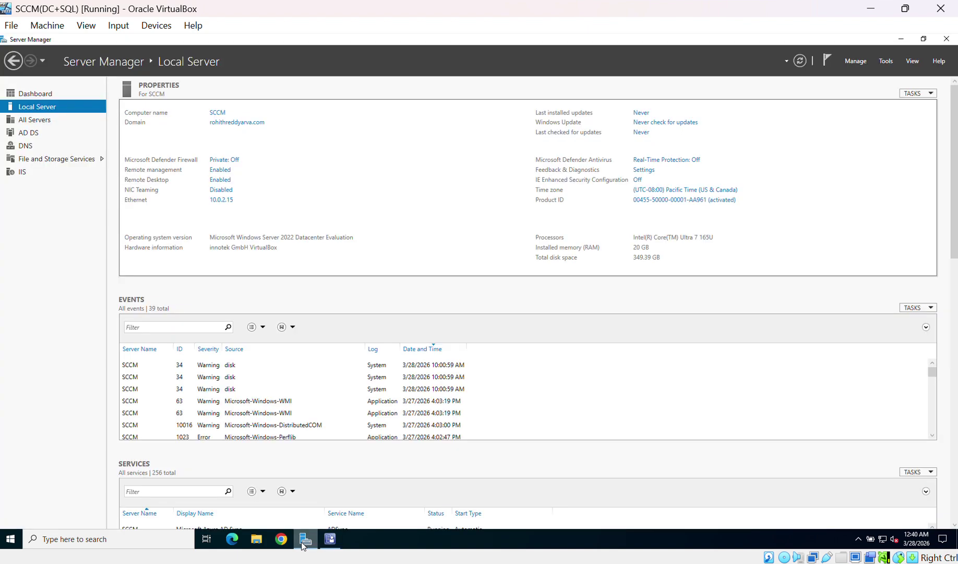
pyautogui.click(886, 62)
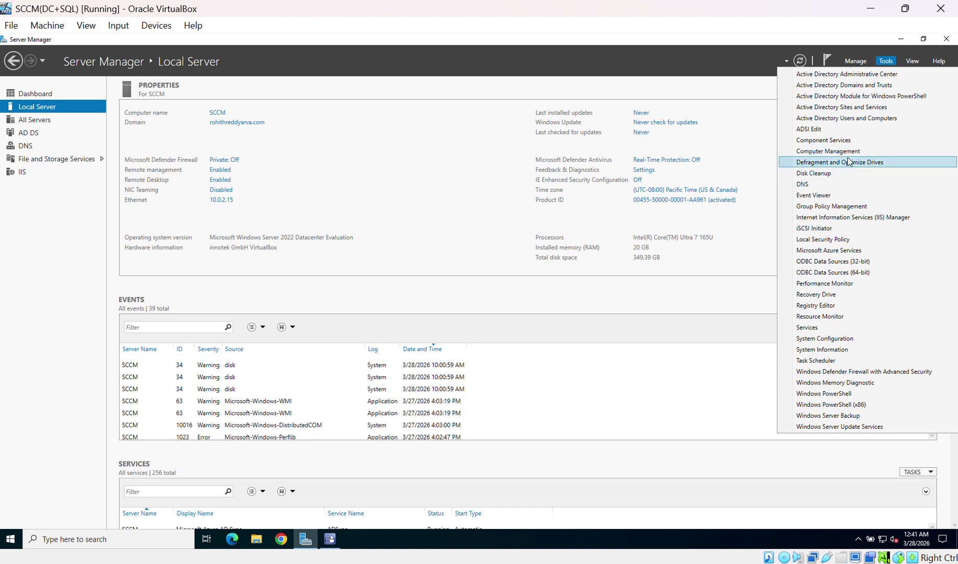
pyautogui.click(844, 206)
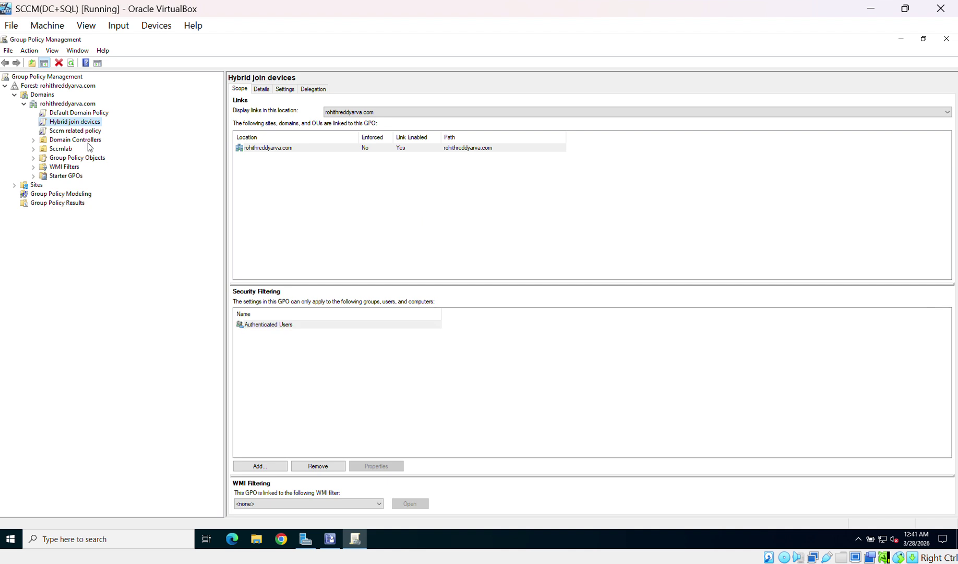
# - View the scope of the Sccm related policy and Default Domain Policy links, dismissing the GPO link notices
pyautogui.click(83, 131)
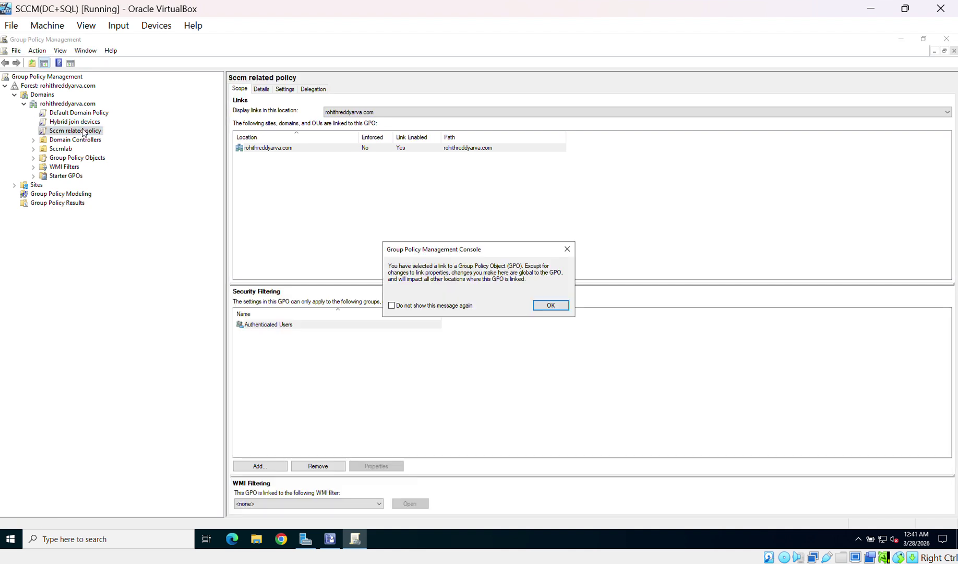
pyautogui.click(551, 305)
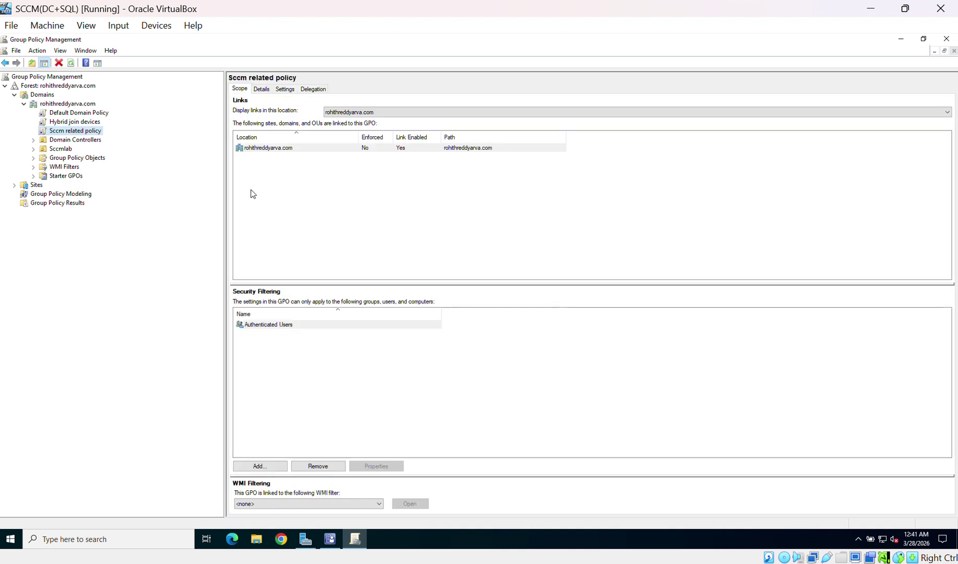
pyautogui.click(80, 113)
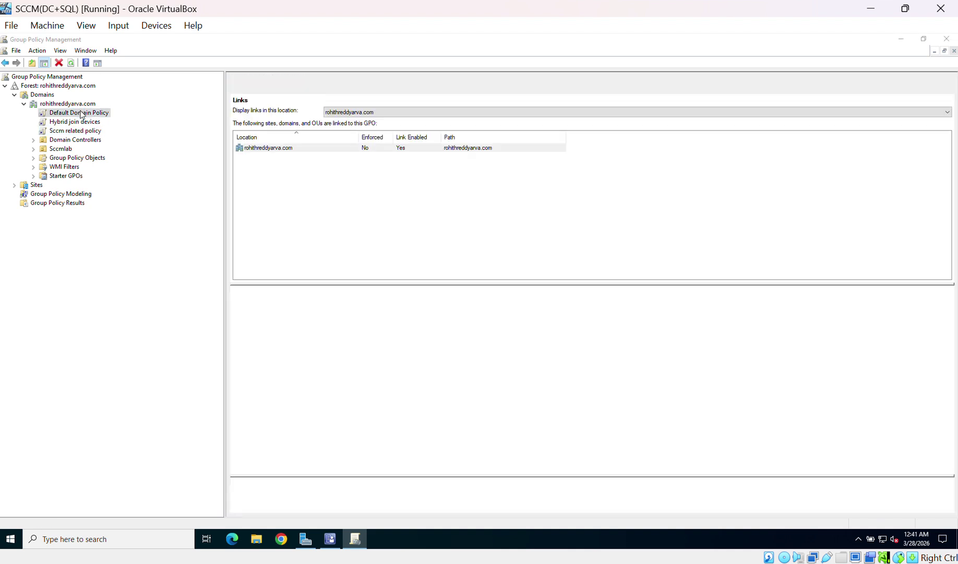
pyautogui.click(551, 306)
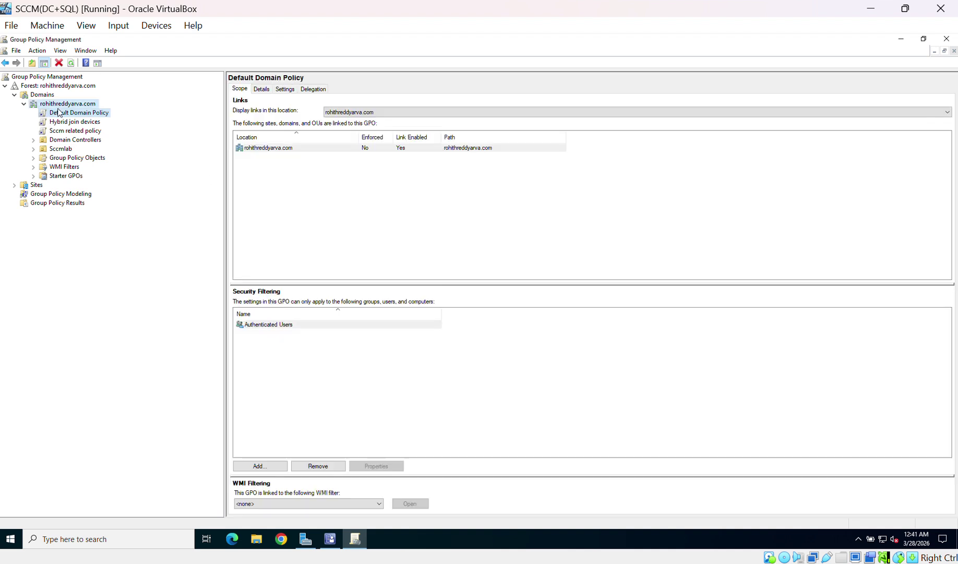
# - Open the Default Domain Policy for editing in the Group Policy Management Editor
pyautogui.rightClick(58, 108)
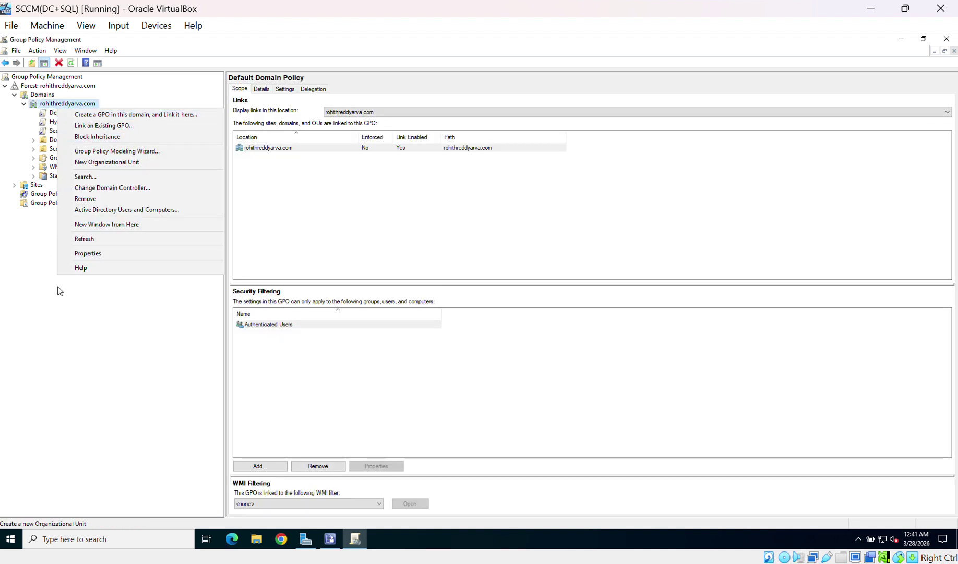
pyautogui.click(44, 251)
pyautogui.rightClick(72, 117)
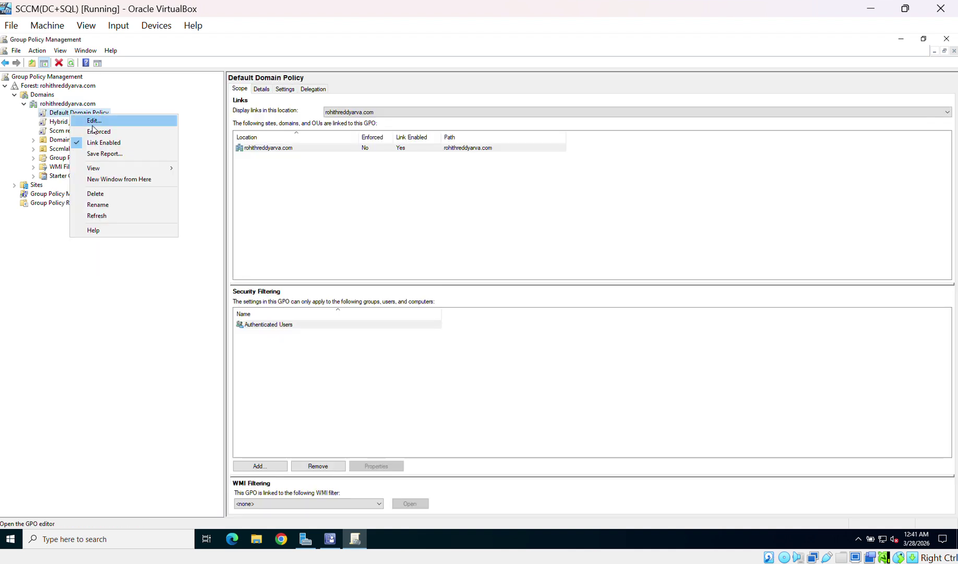
pyautogui.click(94, 122)
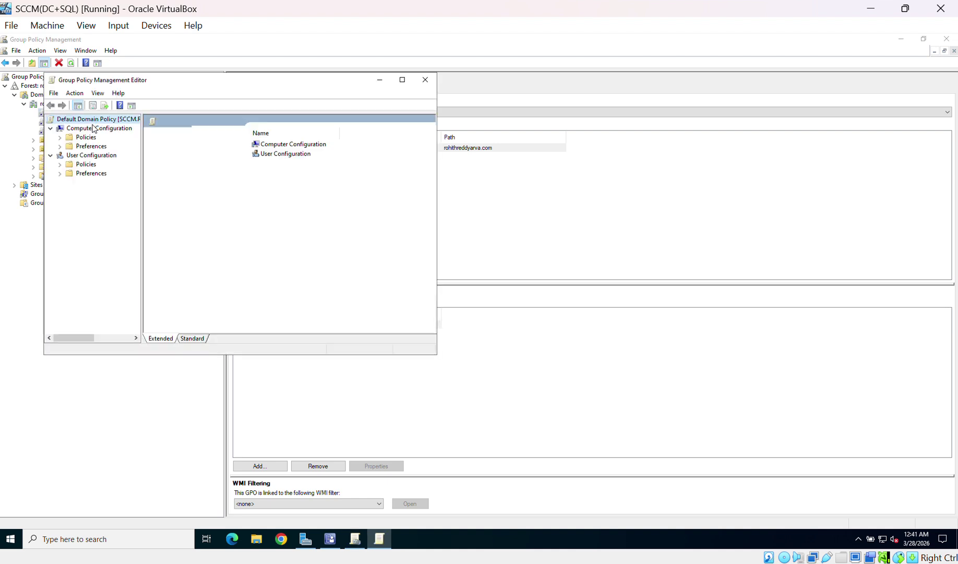
# - Check the "Register domain joined computers as devices" setting in Device Registration, under Computer Configuration's Administrative Templates and Windows Components
pyautogui.click(60, 137)
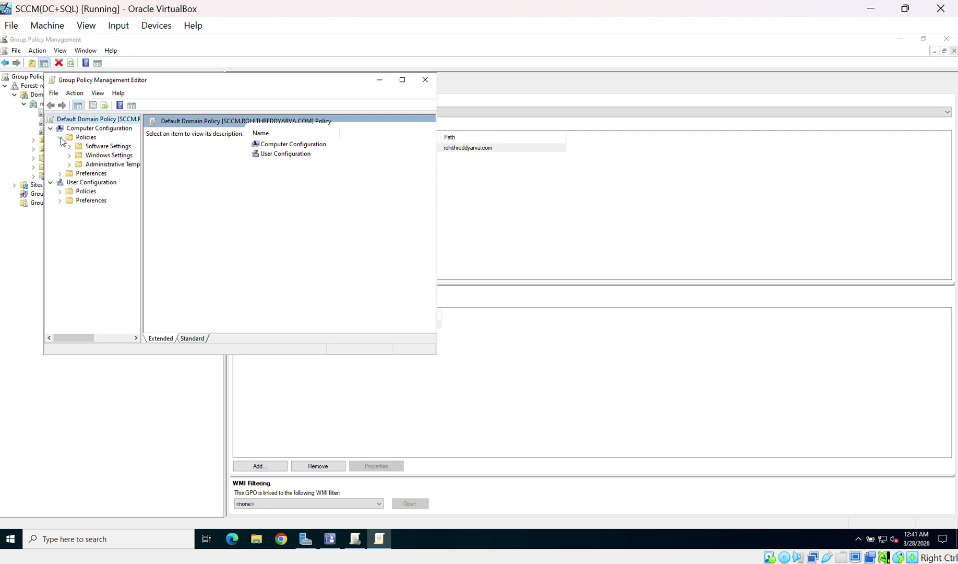
pyautogui.moveTo(157, 195); pyautogui.dragTo(261, 197)
pyautogui.click(112, 165)
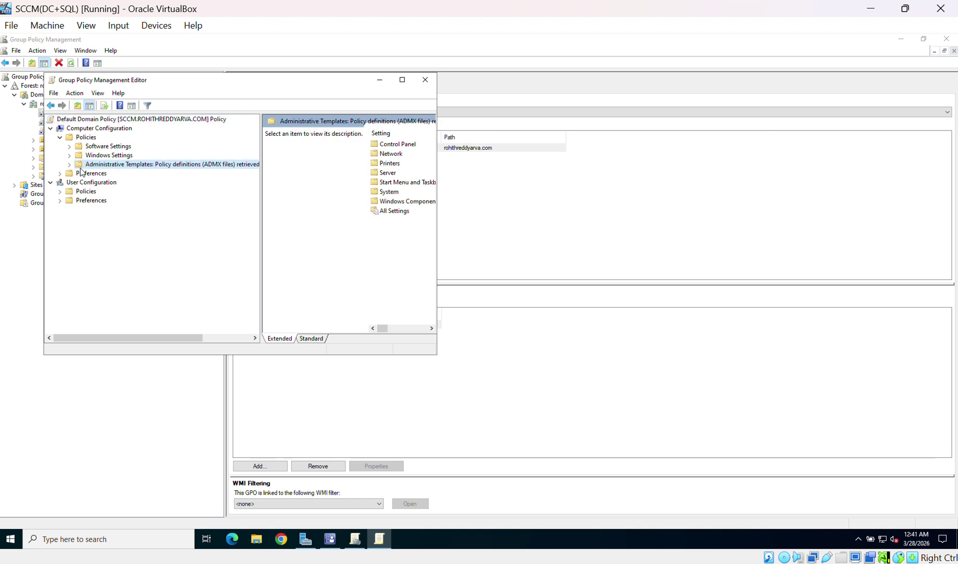
pyautogui.click(70, 164)
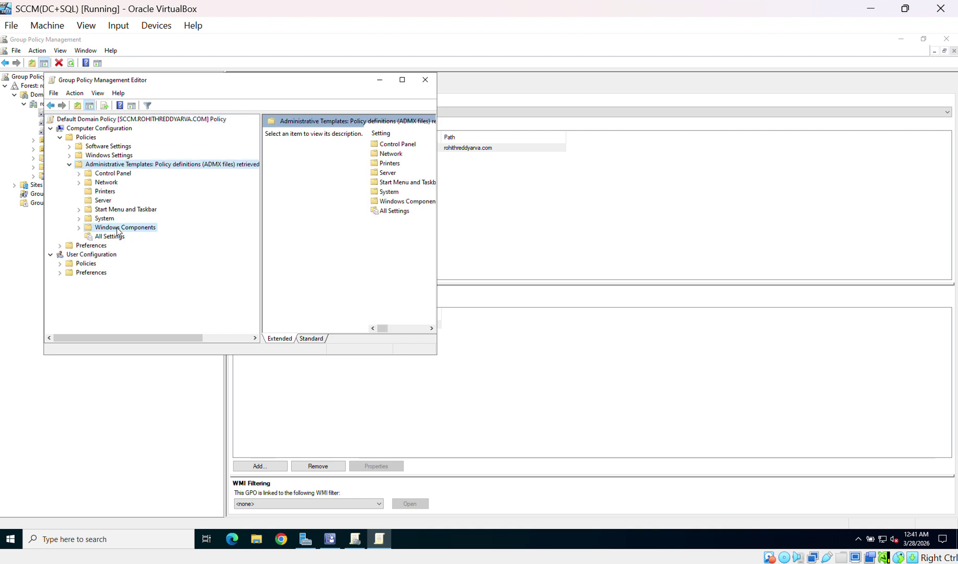
pyautogui.click(125, 228)
pyautogui.click(79, 228)
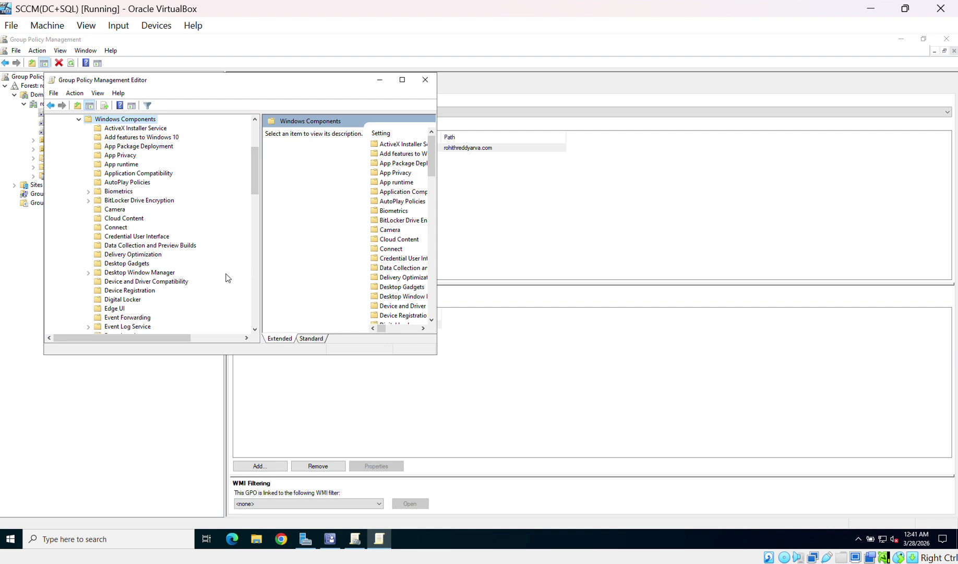
pyautogui.click(141, 292)
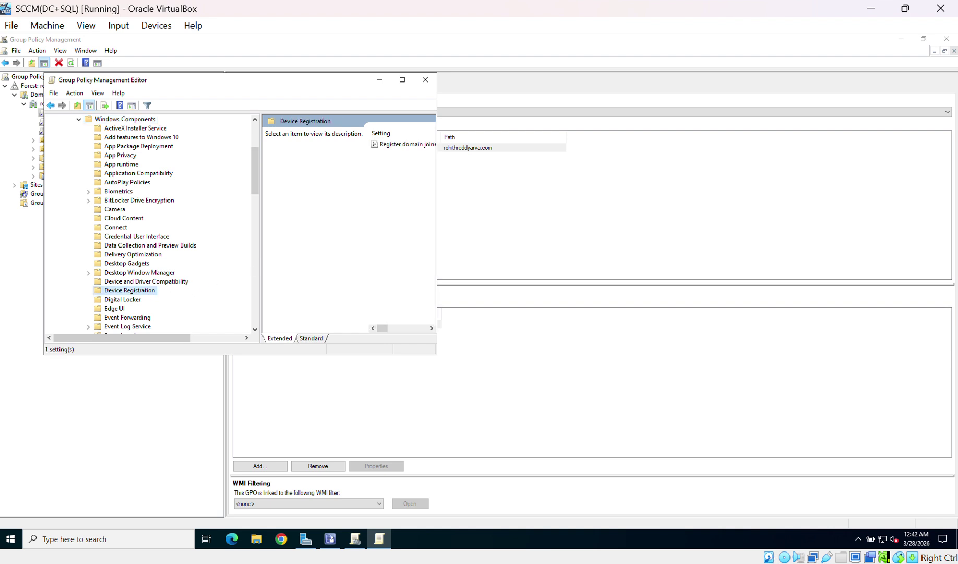
pyautogui.click(402, 79)
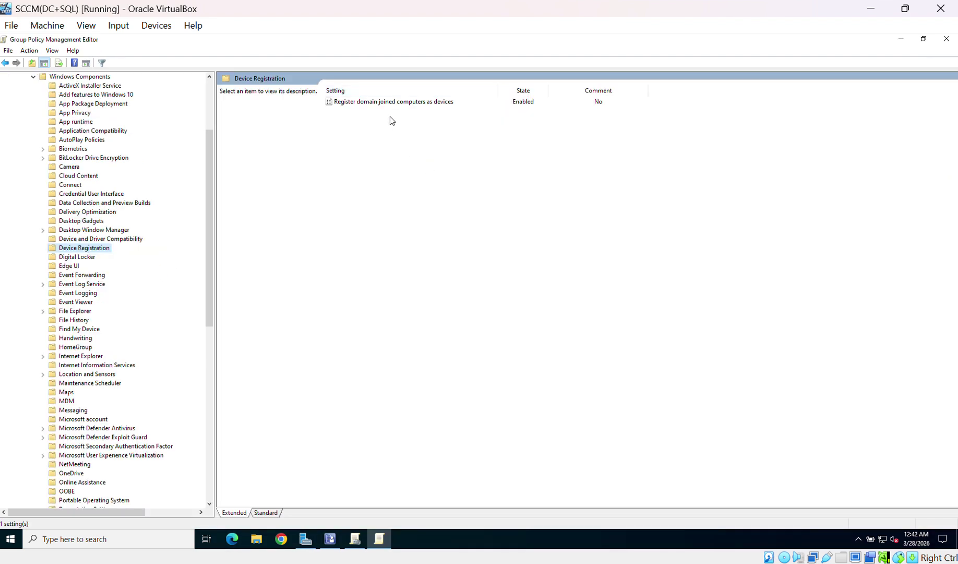
pyautogui.click(381, 103)
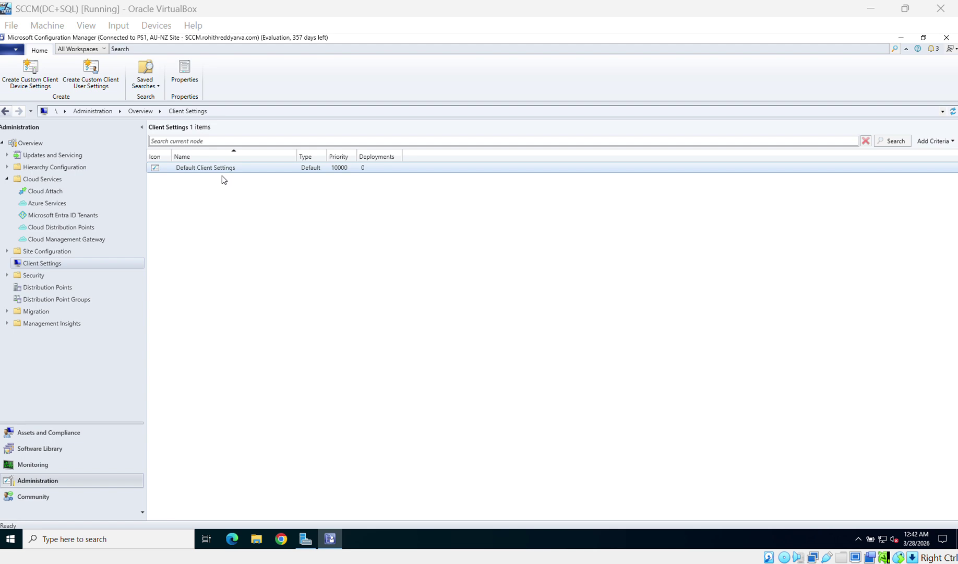
# - Switch to the Microsoft Intune admin center in Chrome and review the Automatic Enrollment settings for Windows devices
pyautogui.moveTo(307, 546)
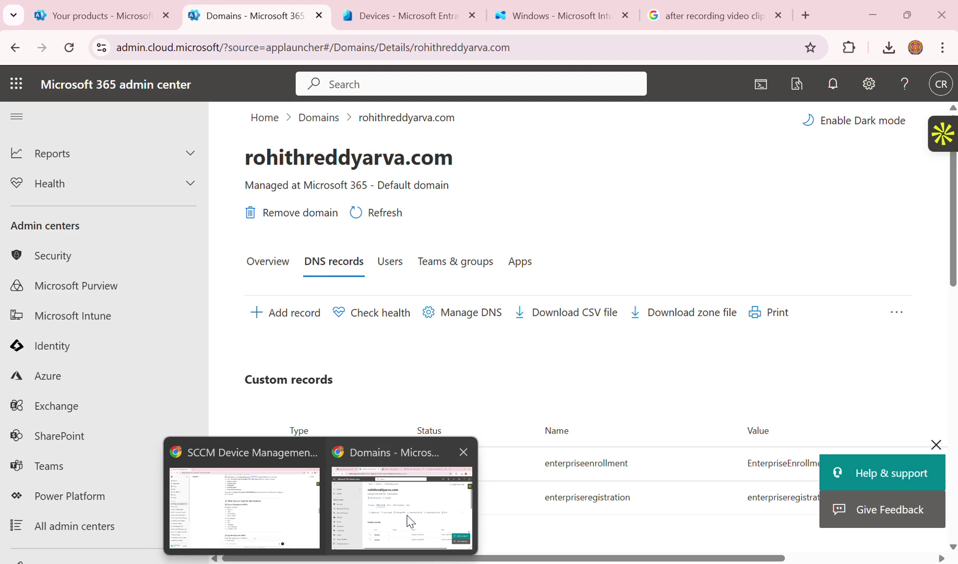
pyautogui.click(409, 518)
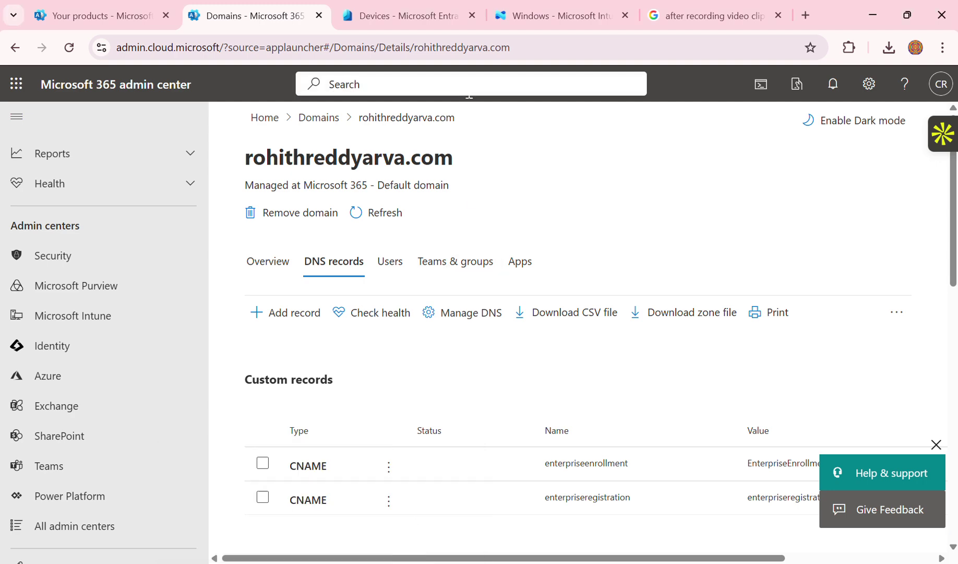
pyautogui.click(530, 24)
pyautogui.click(89, 128)
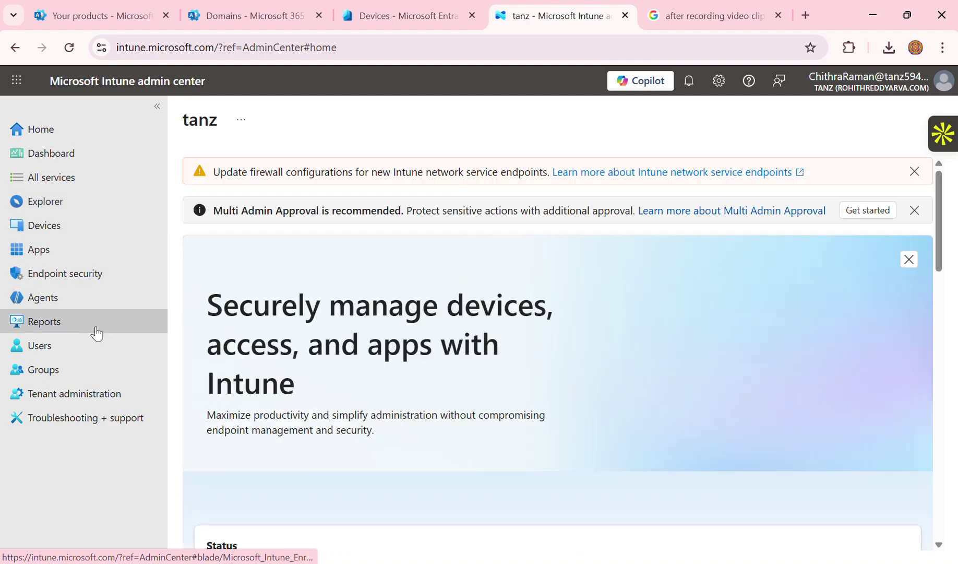
pyautogui.click(78, 227)
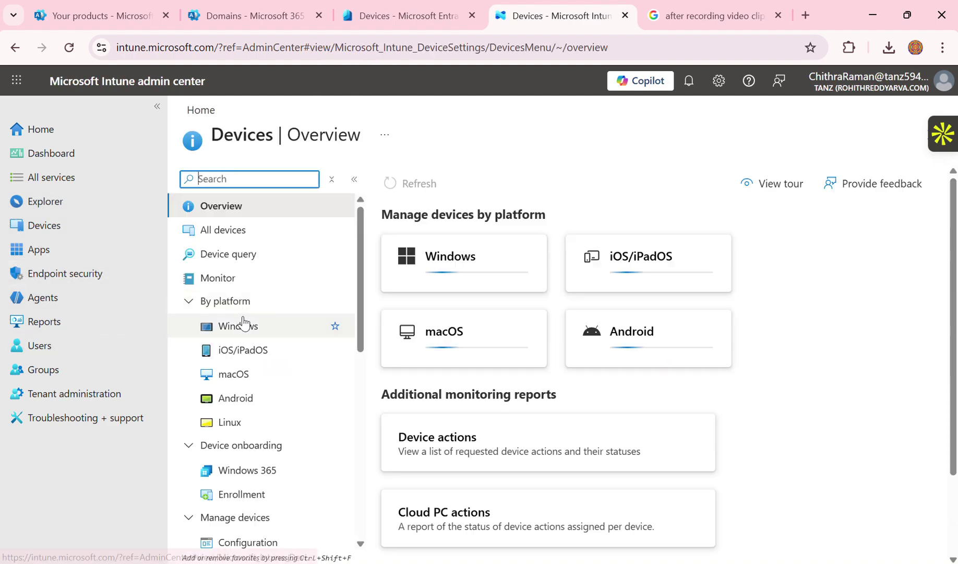
pyautogui.click(249, 334)
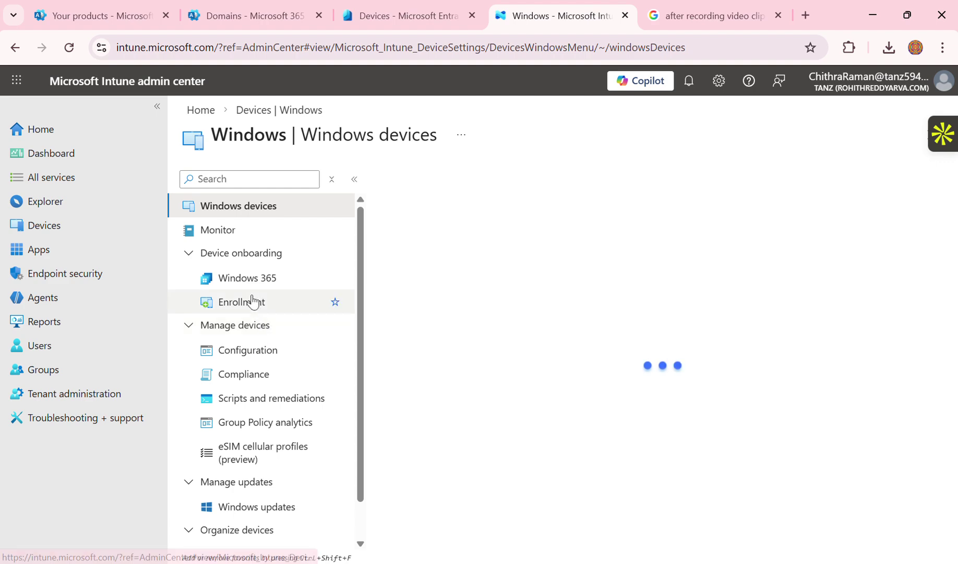
pyautogui.click(253, 302)
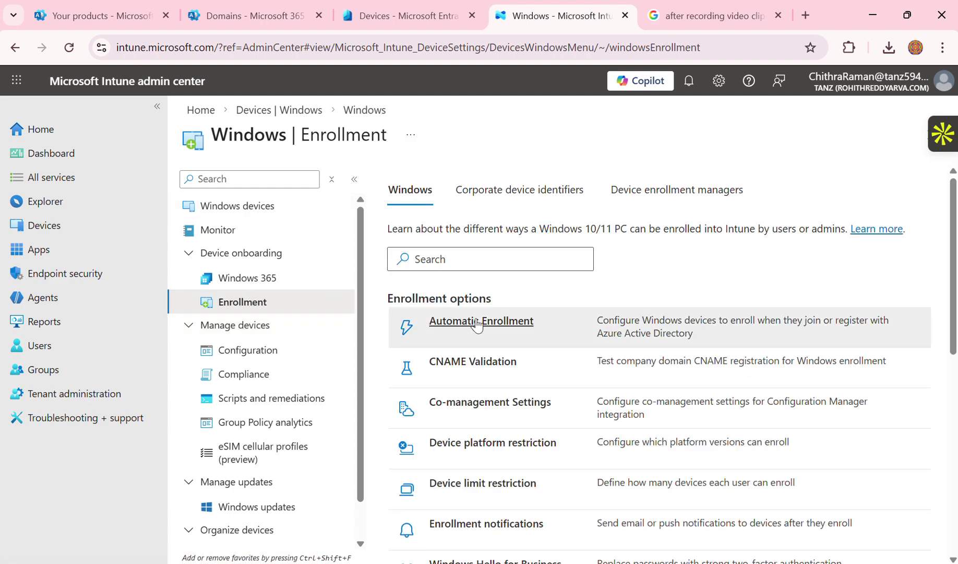
pyautogui.click(477, 322)
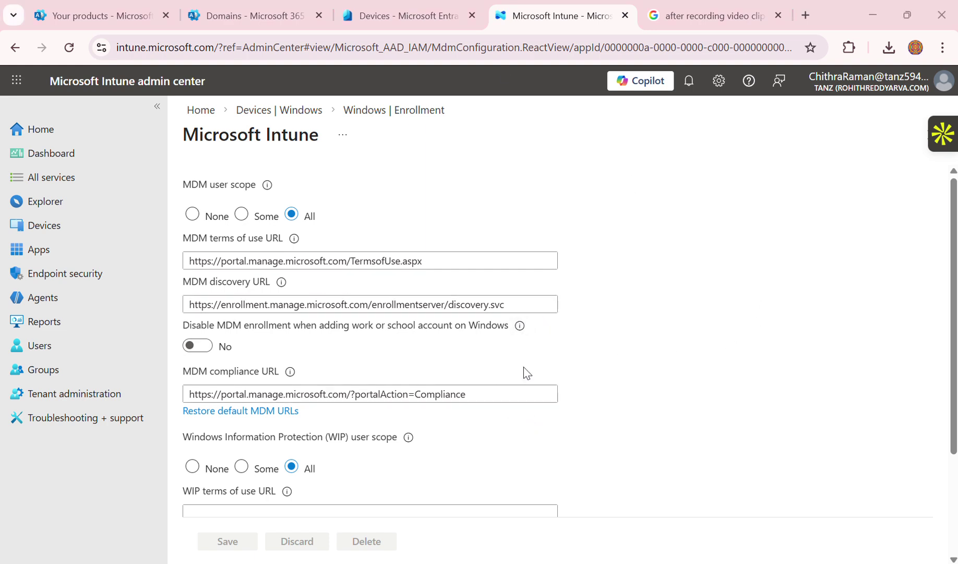
# - Switch back to the SCCM virtual machine and start the Cloud Attach Configuration Wizard with AzurePublicCloud as the Azure environment
pyautogui.moveTo(519, 562)
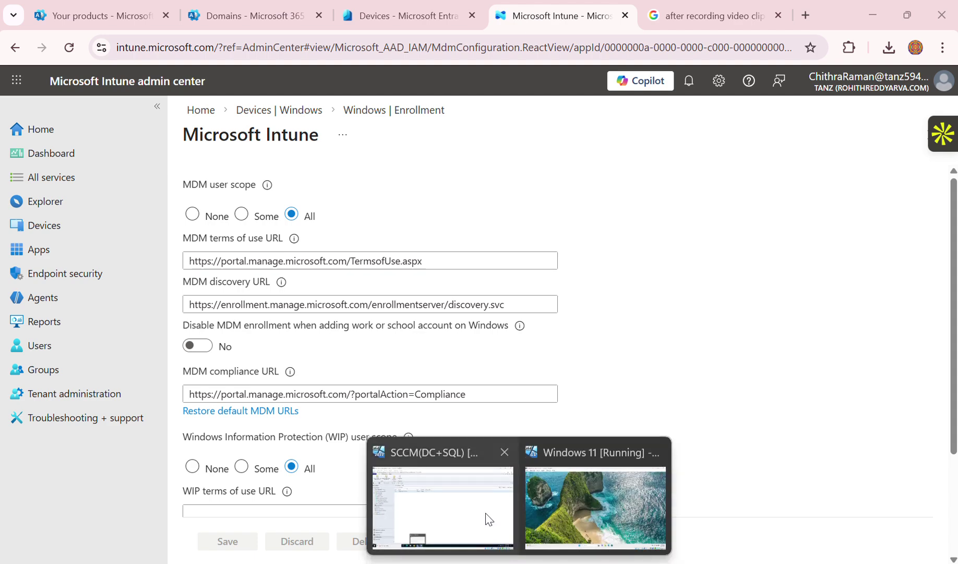
pyautogui.click(475, 501)
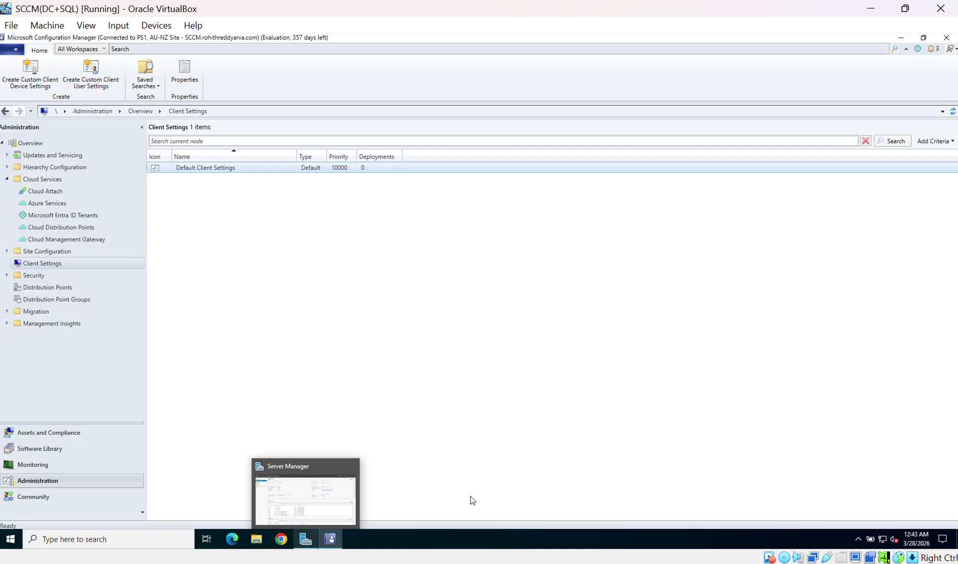
pyautogui.click(44, 190)
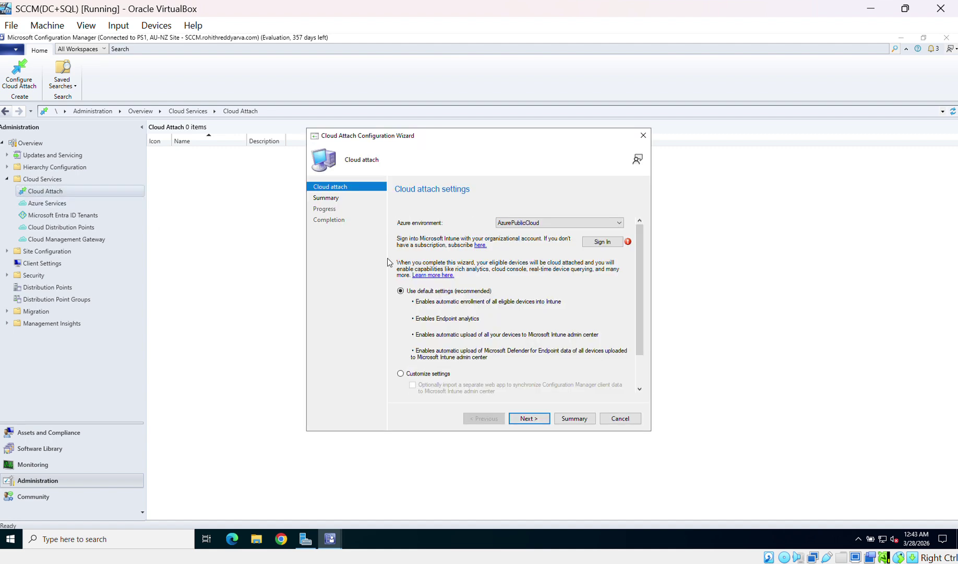
pyautogui.click(524, 224)
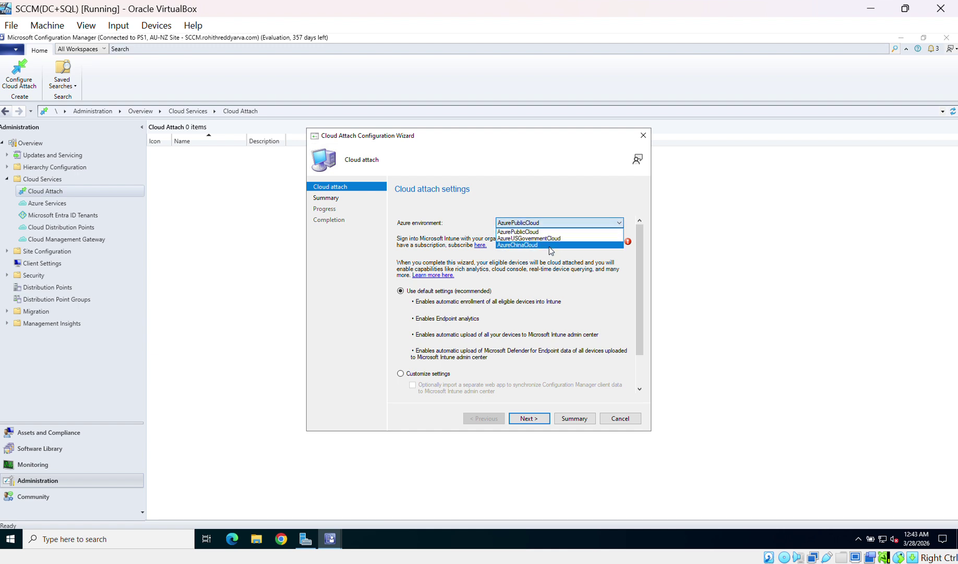
pyautogui.click(547, 233)
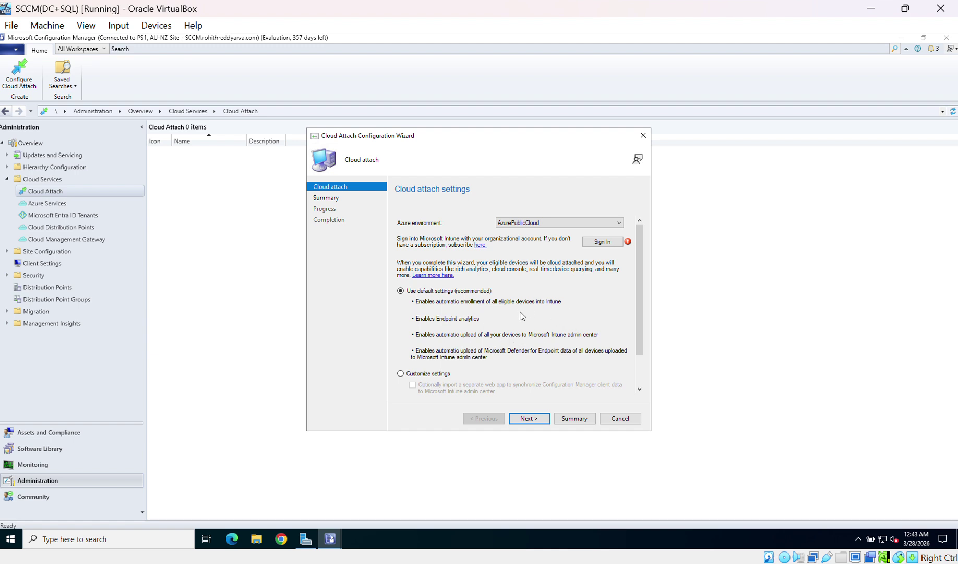
# - Sign in to Microsoft Intune from the wizard with the listed organizational account, entering the account password
pyautogui.click(602, 244)
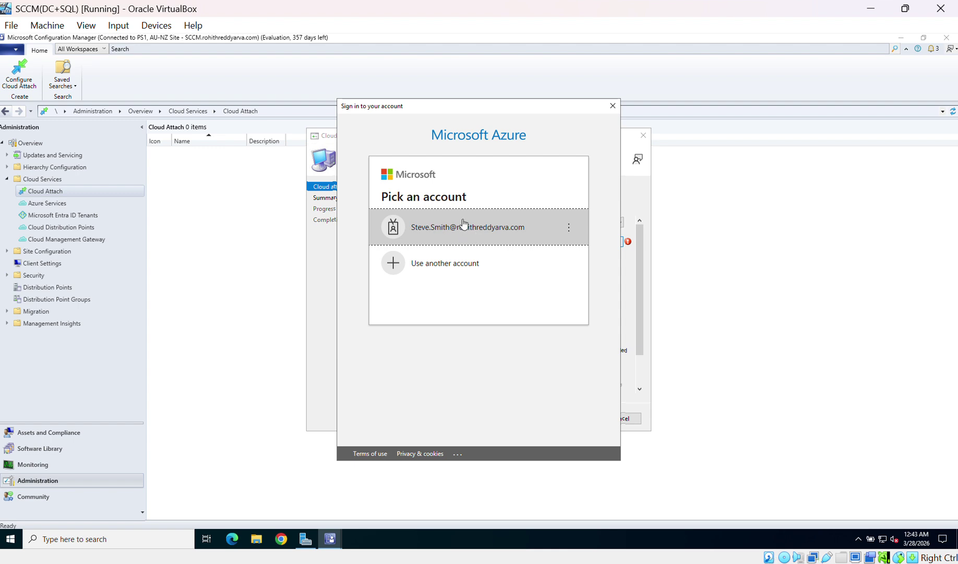
pyautogui.click(480, 230)
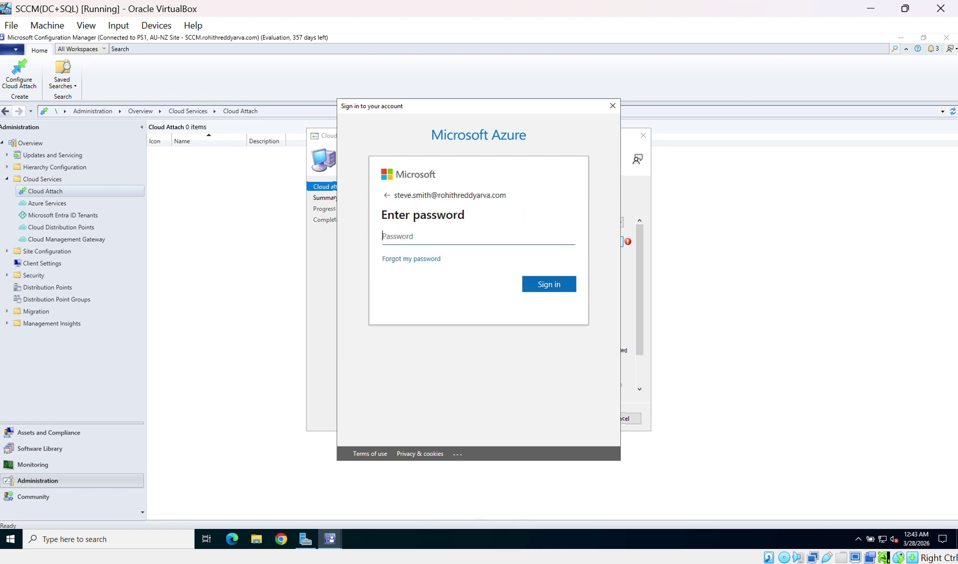
pyautogui.write('•••••••')
pyautogui.press('Return')
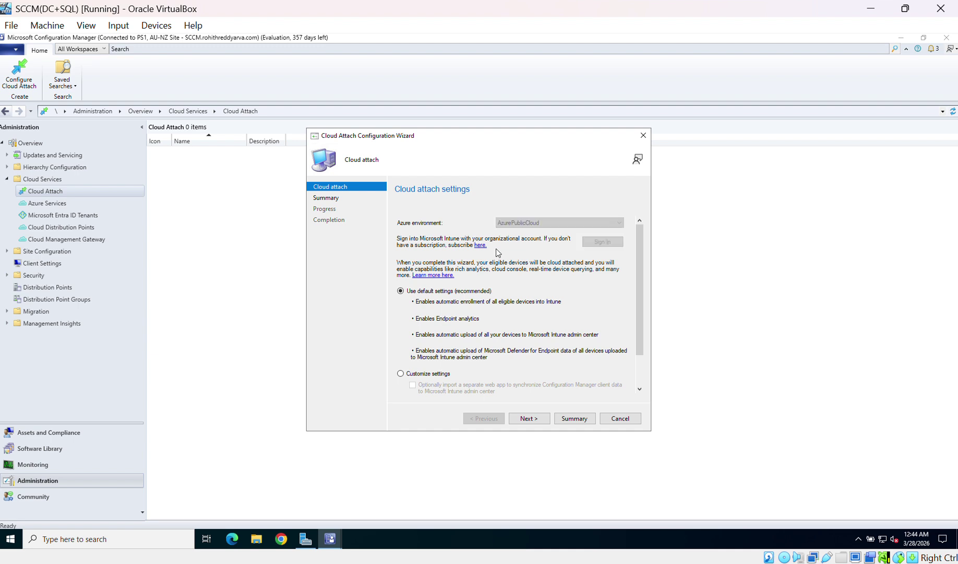
# - Complete the cloud attach wizard with the default settings, approving the Microsoft Entra ID application registration, and close it
pyautogui.click(527, 419)
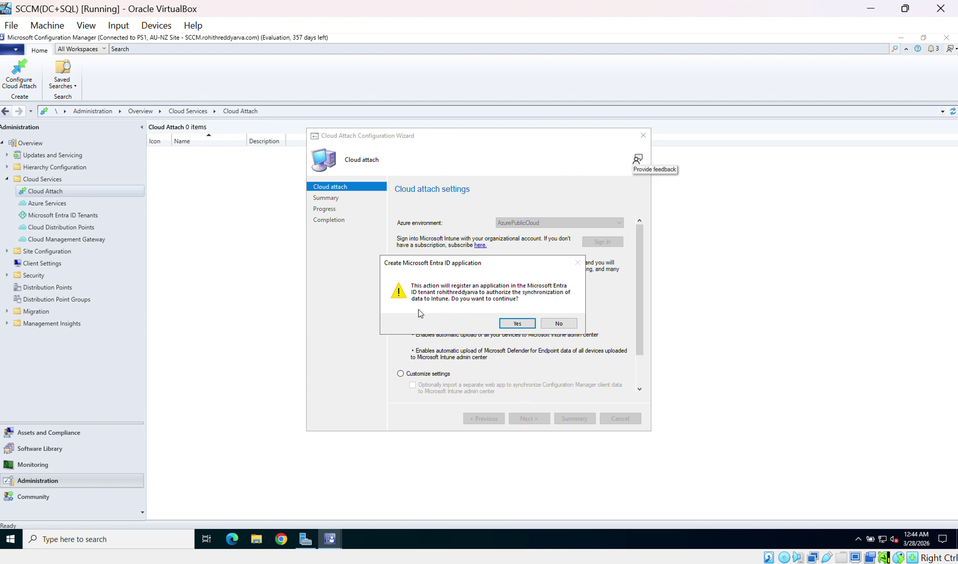
pyautogui.click(516, 323)
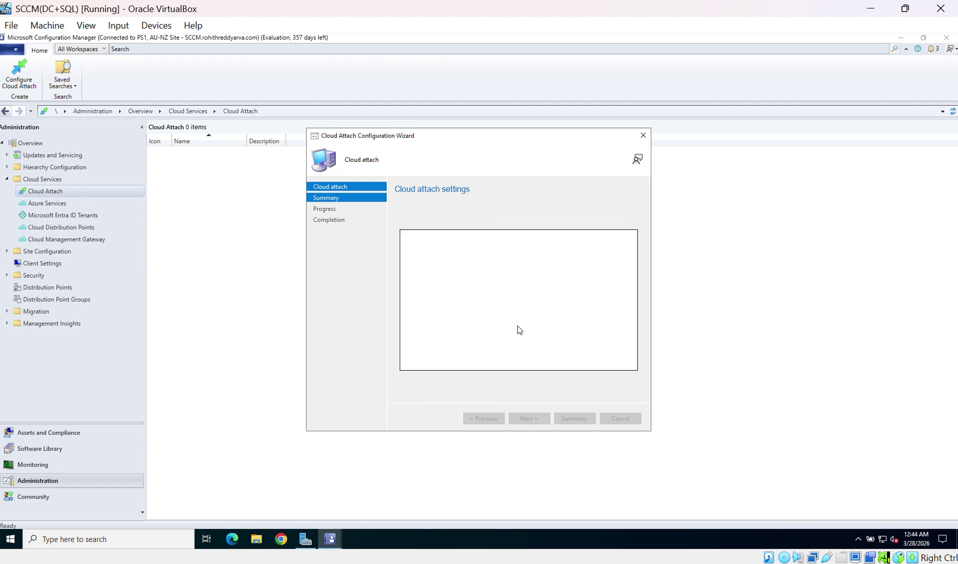
pyautogui.click(530, 420)
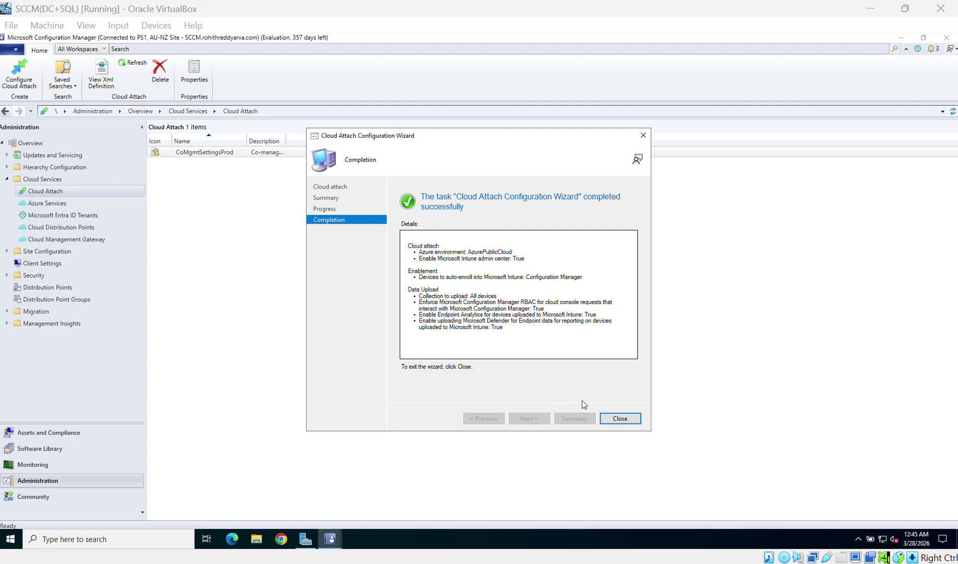
pyautogui.click(620, 418)
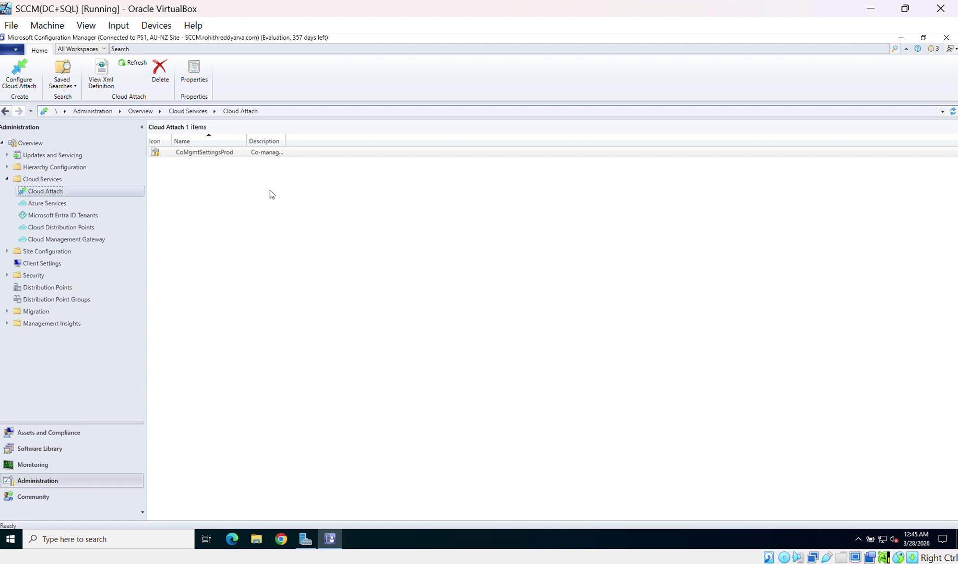
# - In the CoMgmtSettingsProd properties, limit the device upload to the specific collection Co-management Pilot devices
pyautogui.rightClick(216, 156)
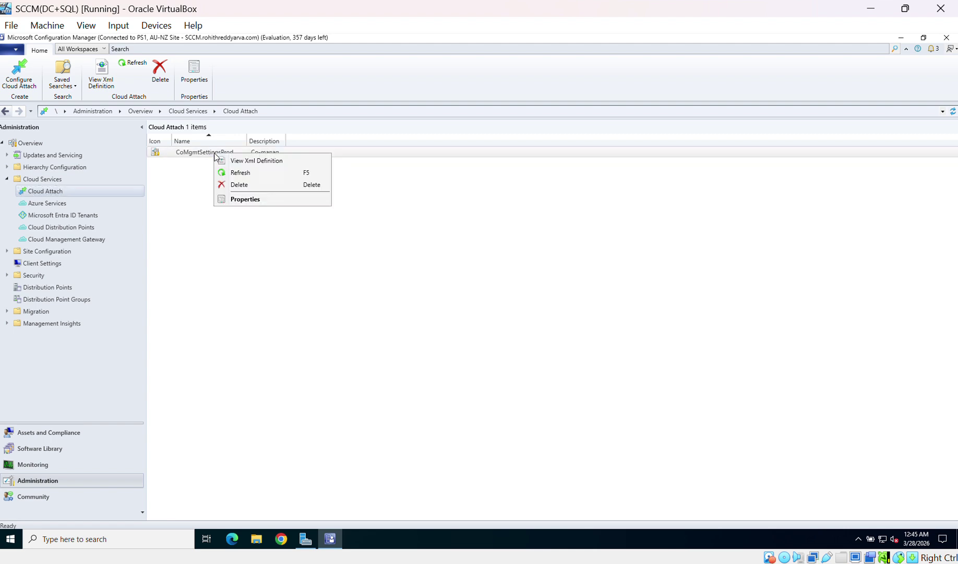
pyautogui.click(245, 199)
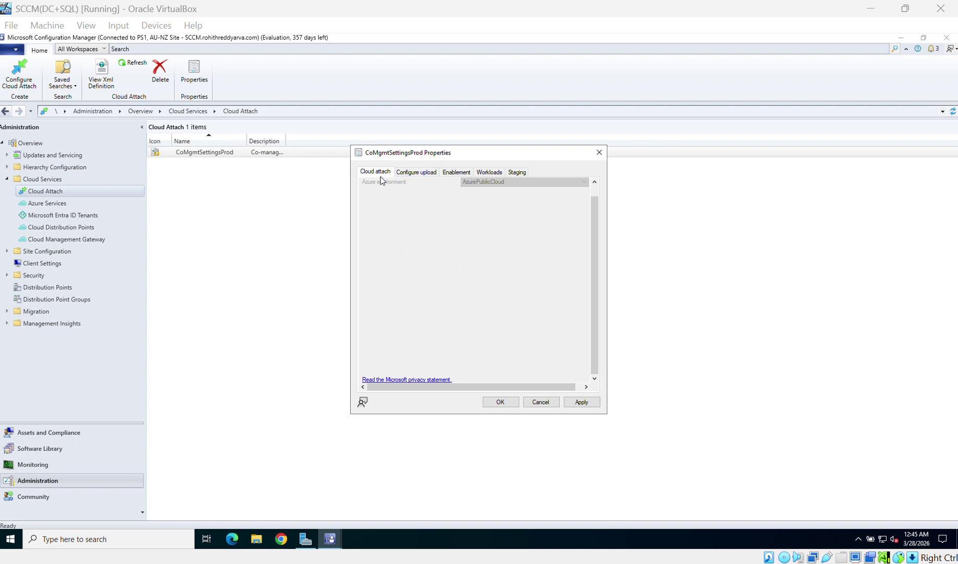
pyautogui.click(413, 173)
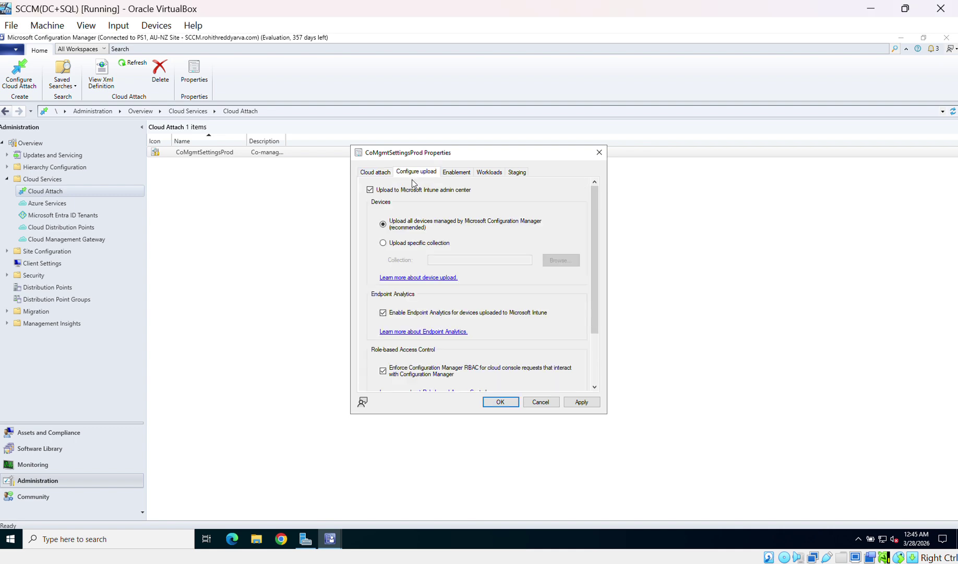
pyautogui.click(383, 243)
pyautogui.click(565, 261)
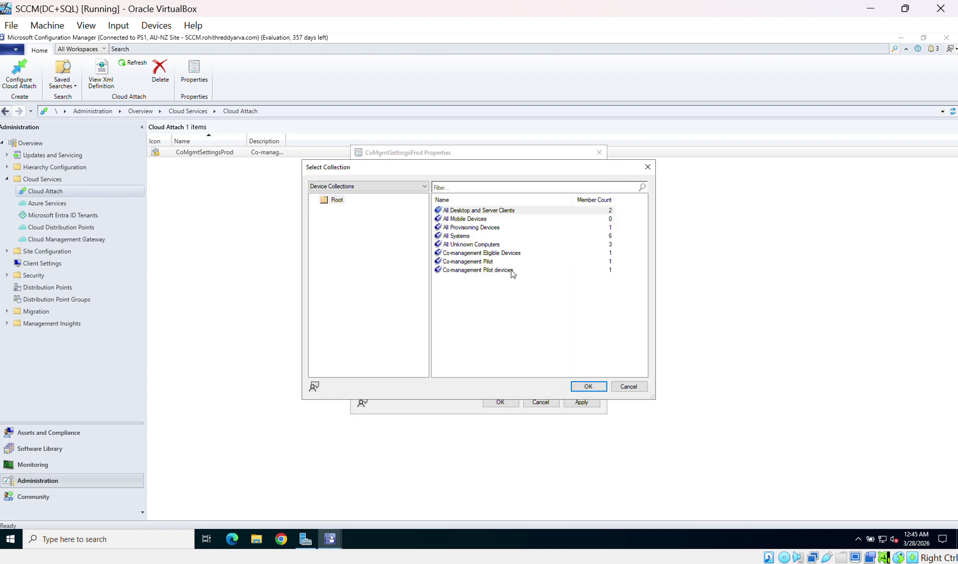
pyautogui.click(512, 270)
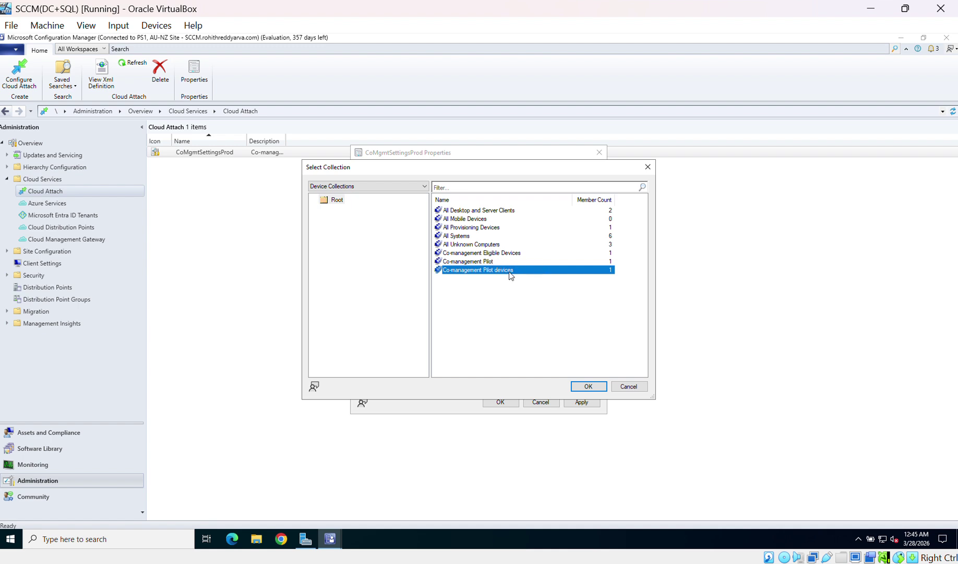
pyautogui.click(589, 387)
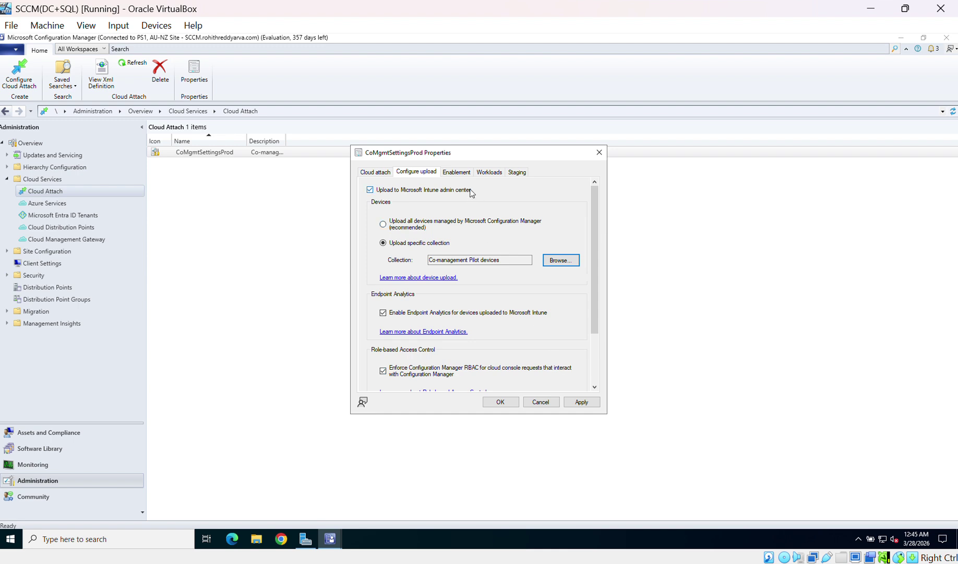
# - Set automatic enrollment in Intune to Pilot, using the Co-management Pilot devices collection for Intune auto enrollment
pyautogui.click(458, 173)
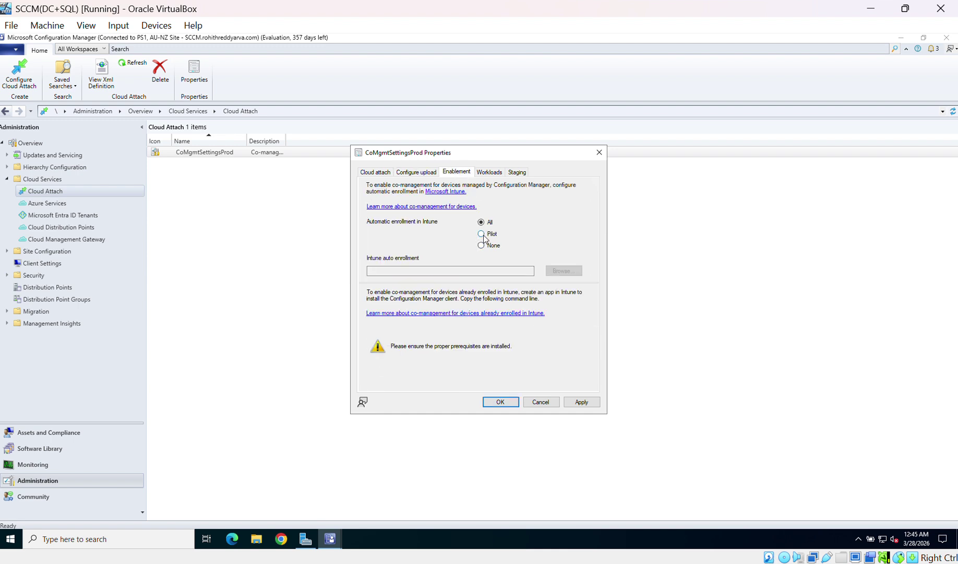
pyautogui.click(484, 234)
pyautogui.click(562, 271)
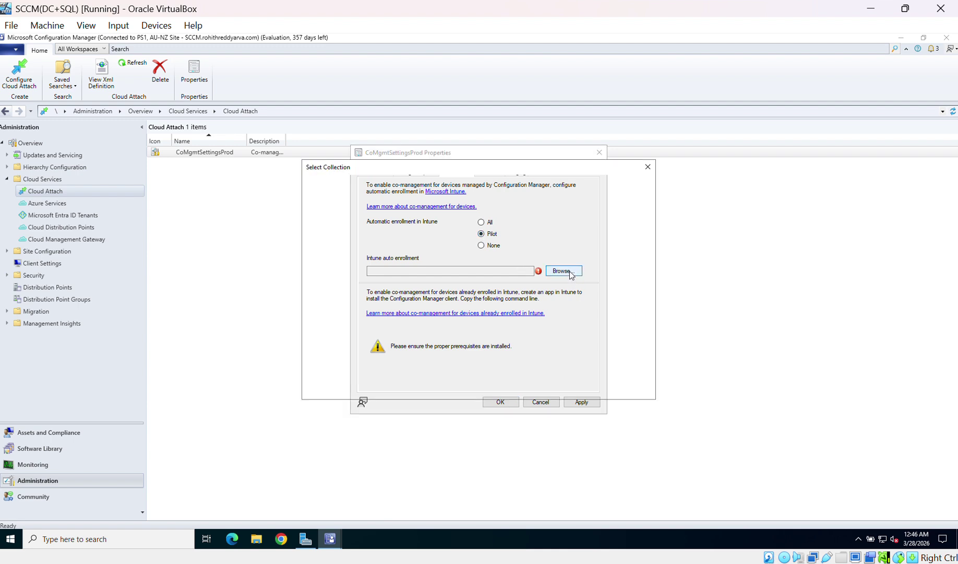
pyautogui.click(516, 271)
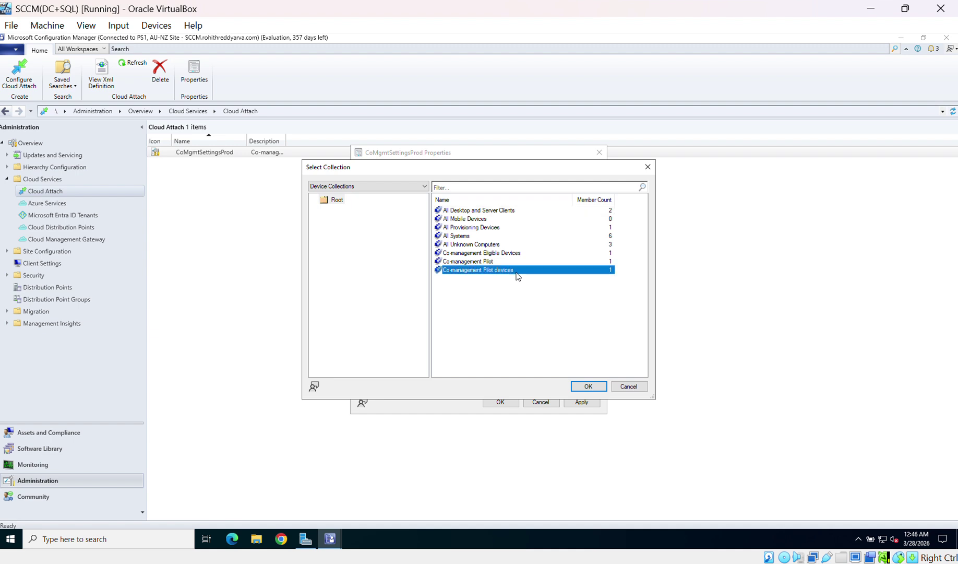
pyautogui.click(587, 386)
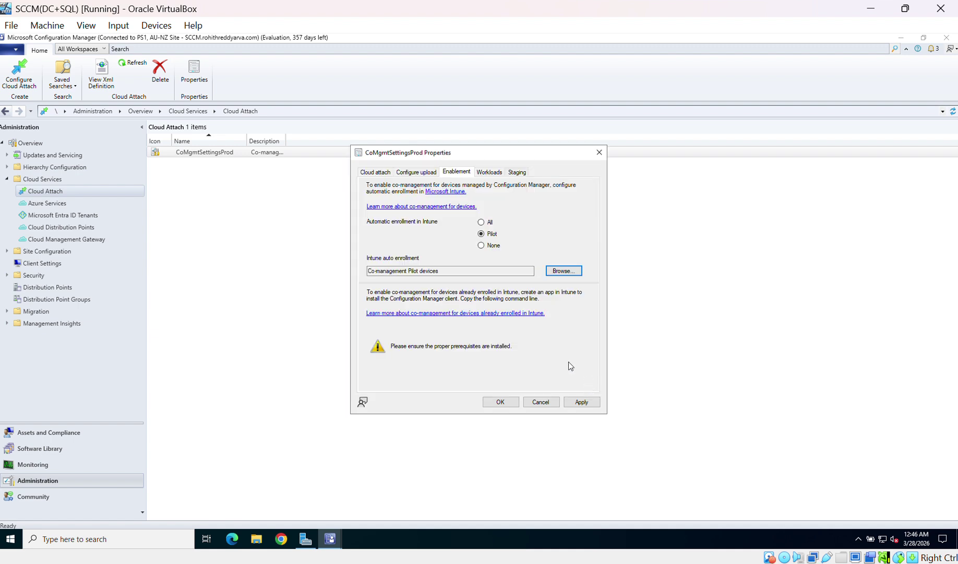
# - Move the Compliance policies workload to Pilot Intune and try to apply the change
pyautogui.click(489, 172)
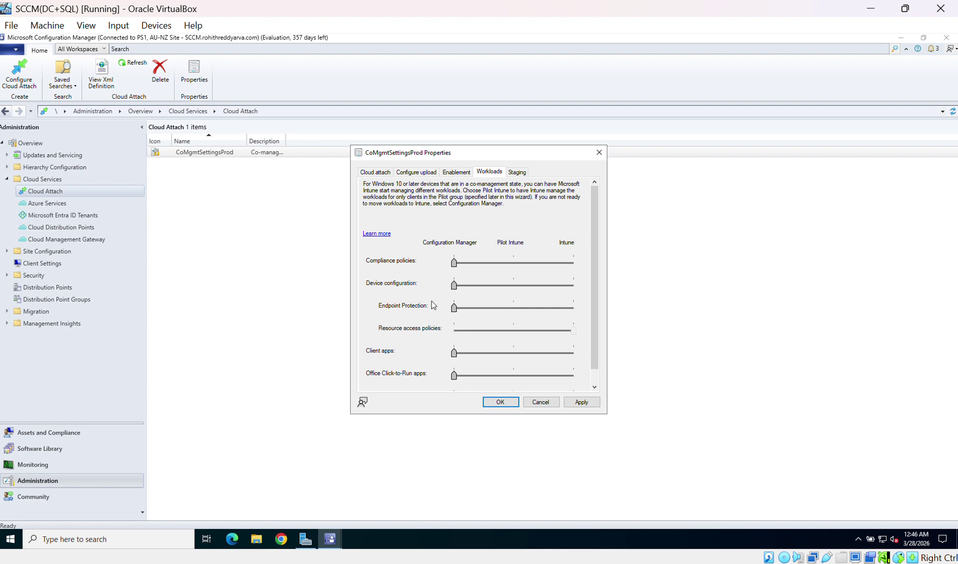
pyautogui.scroll(-1, 432, 305)
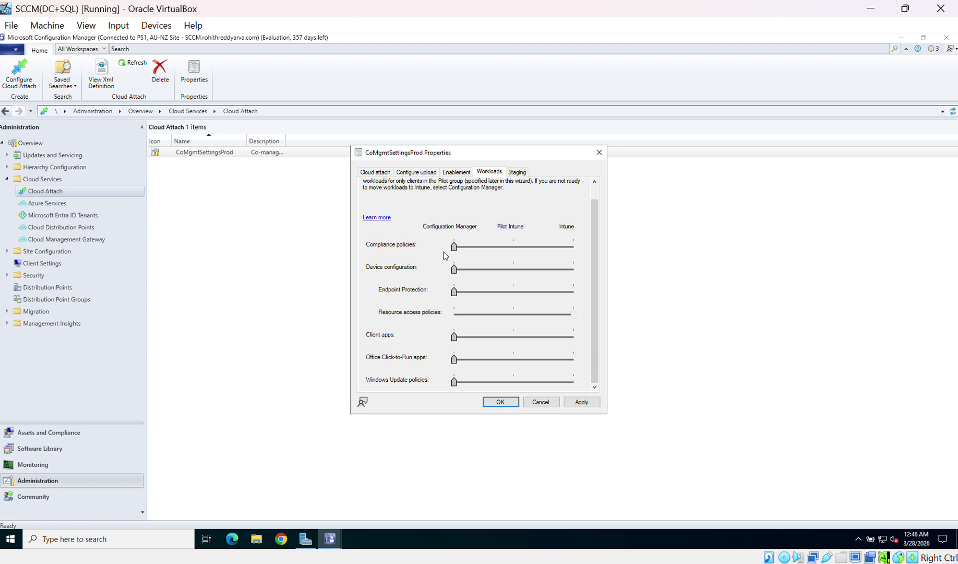
pyautogui.click(505, 249)
pyautogui.click(584, 403)
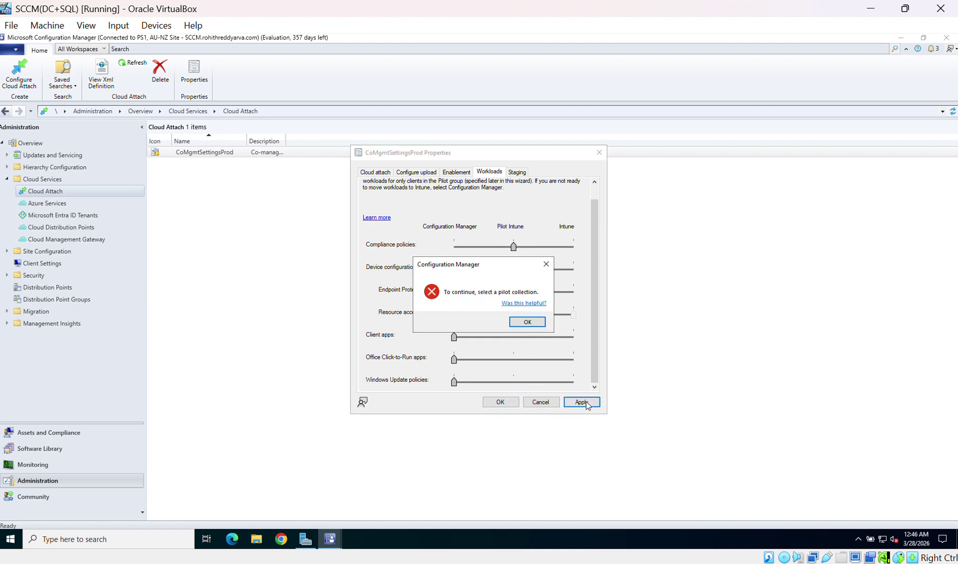
pyautogui.click(528, 322)
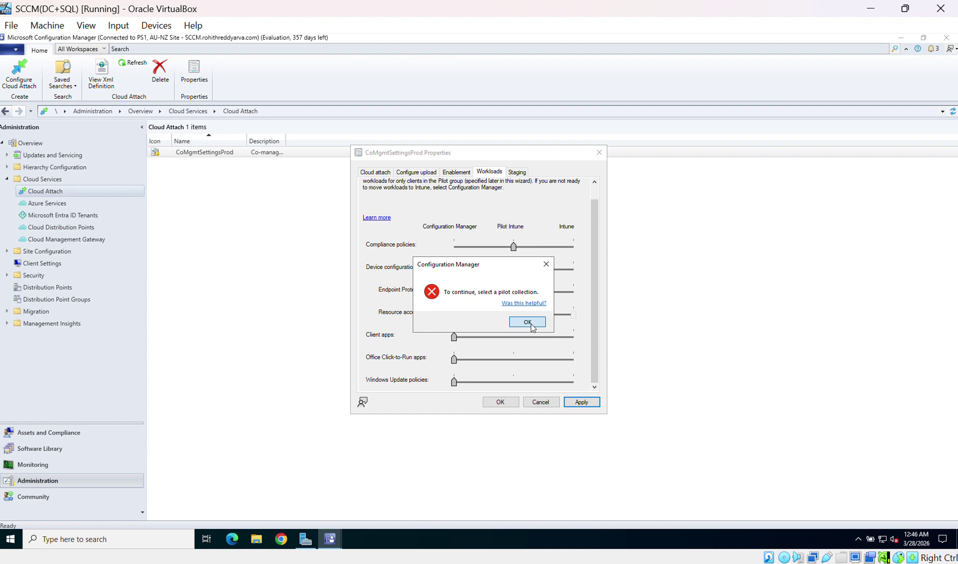
# - Assign Co-management Pilot devices as the staging collection for Compliance policies, then apply the settings and close the properties
pyautogui.click(522, 173)
pyautogui.click(569, 245)
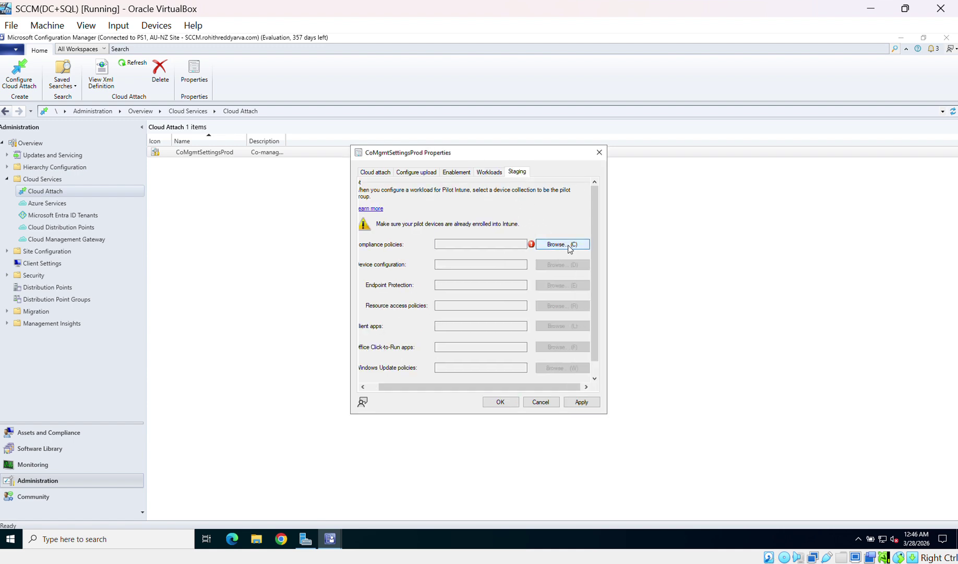
pyautogui.click(512, 270)
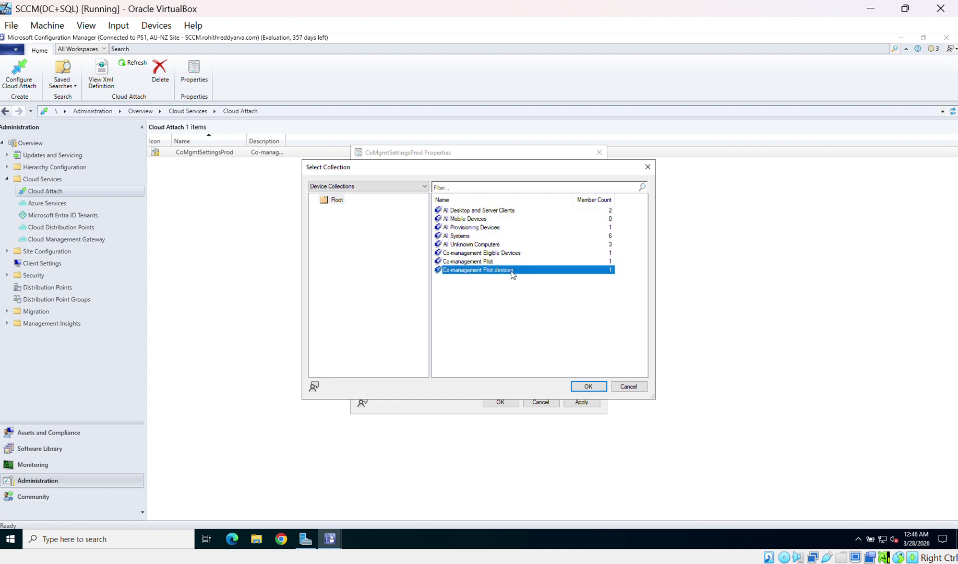
pyautogui.click(588, 387)
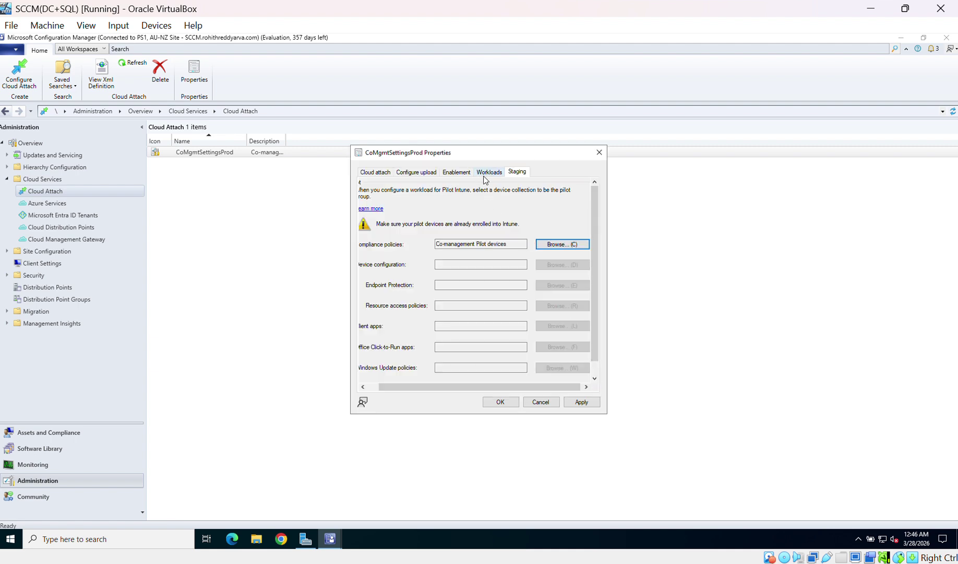
pyautogui.click(582, 402)
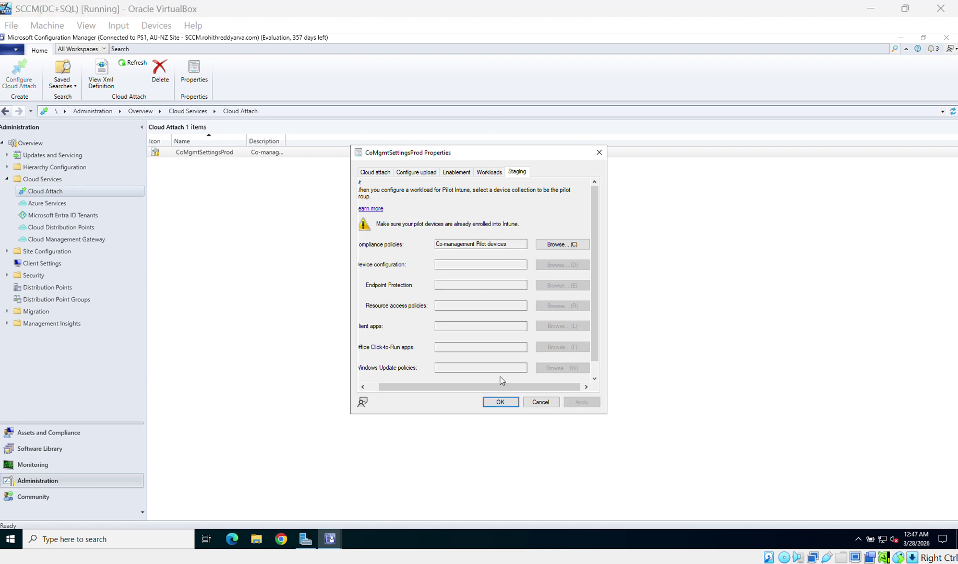
pyautogui.click(500, 402)
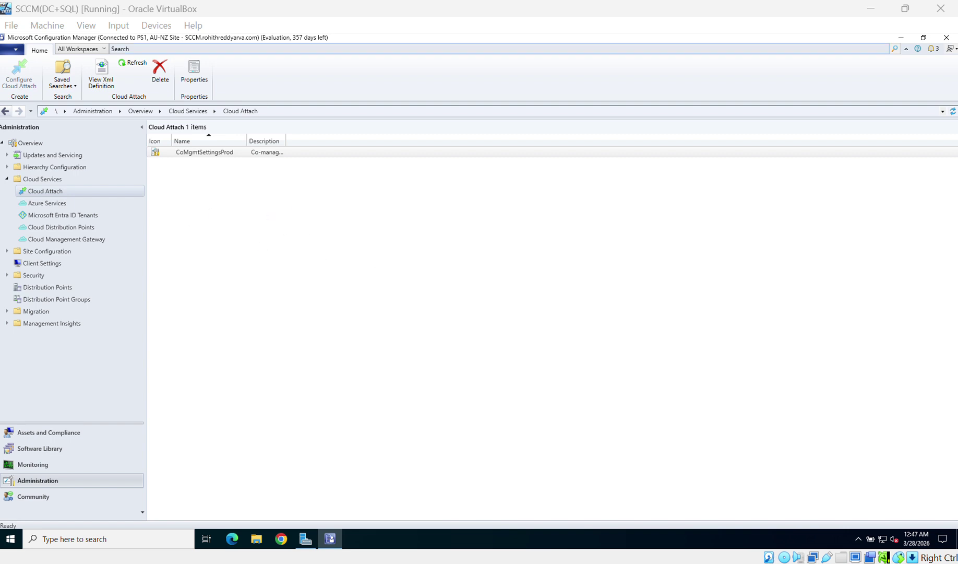
# - Minimize the Configuration Manager console, switch to Chrome and check the join type and owner of the devices in Microsoft Entra
pyautogui.click(901, 39)
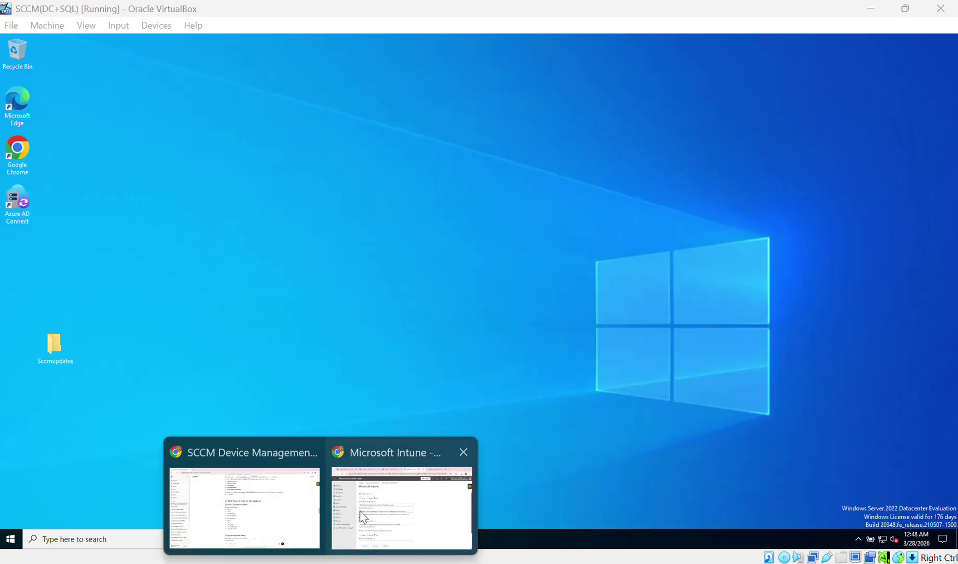
pyautogui.click(372, 456)
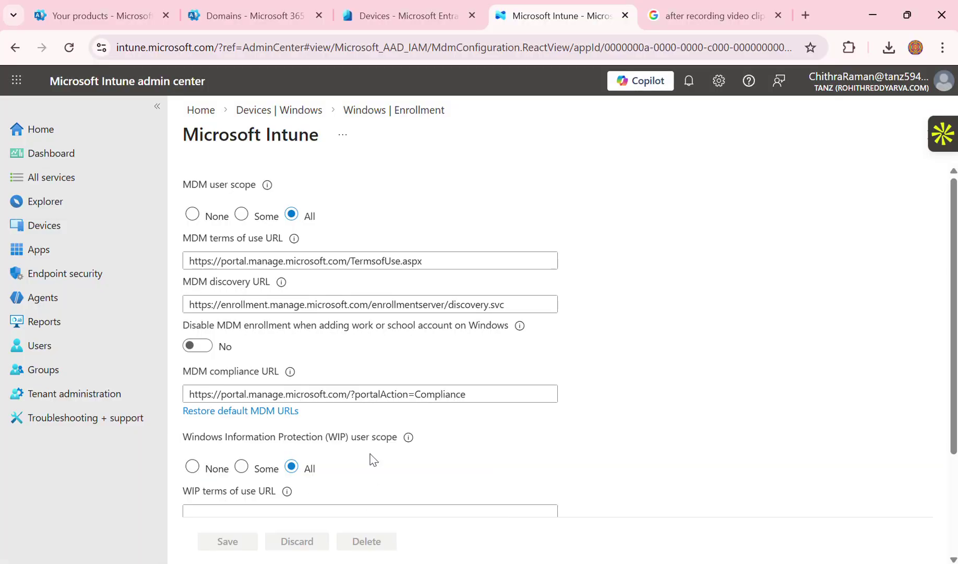
pyautogui.click(381, 10)
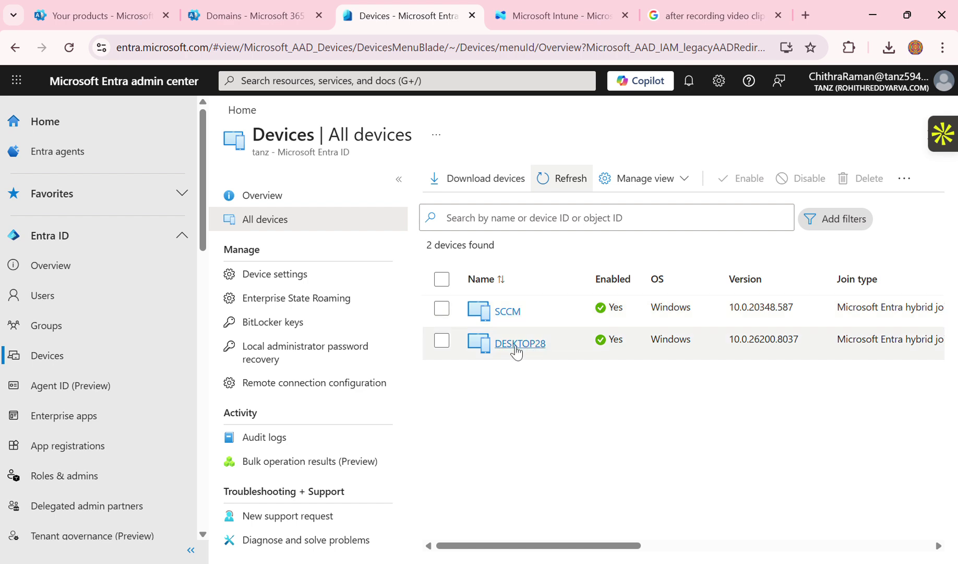
pyautogui.moveTo(556, 546); pyautogui.dragTo(639, 545)
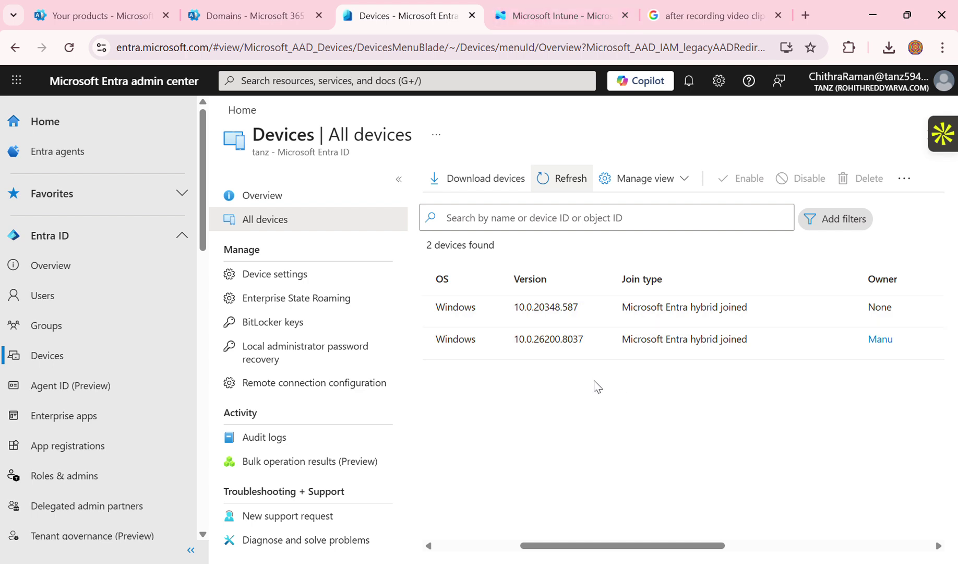
# - List the Windows devices in the Intune admin center and examine the Managed by and Compliance values of DESKTOP28
pyautogui.click(543, 16)
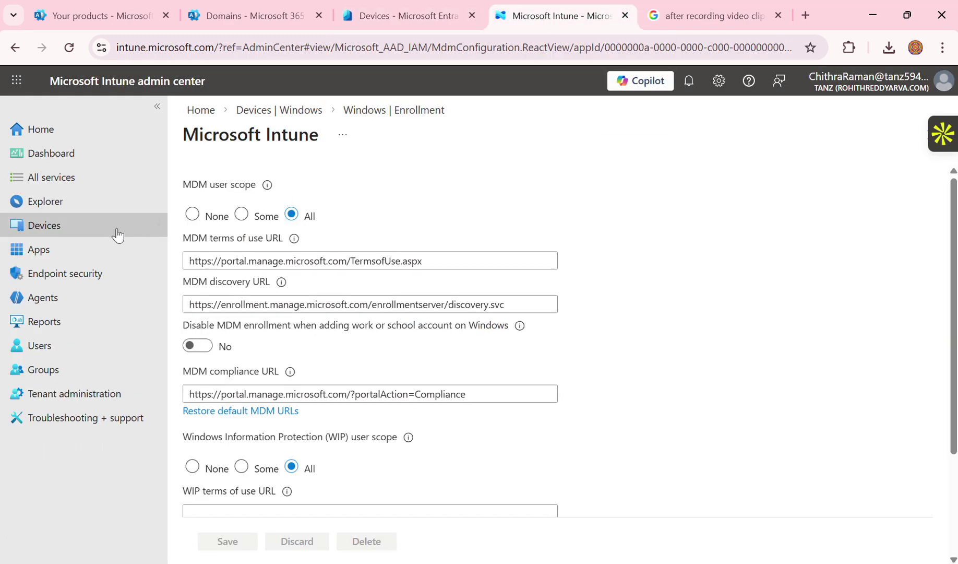
pyautogui.click(69, 236)
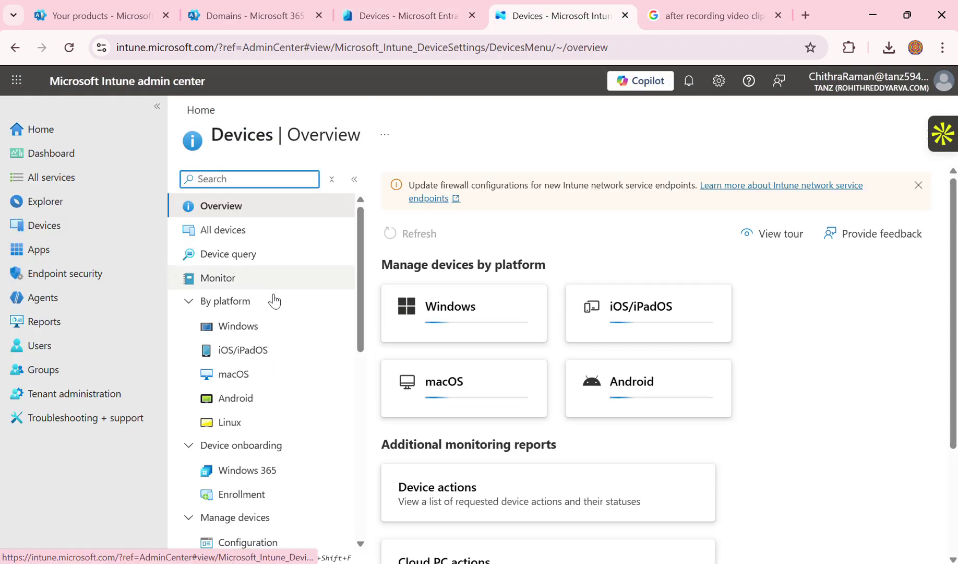
pyautogui.click(448, 313)
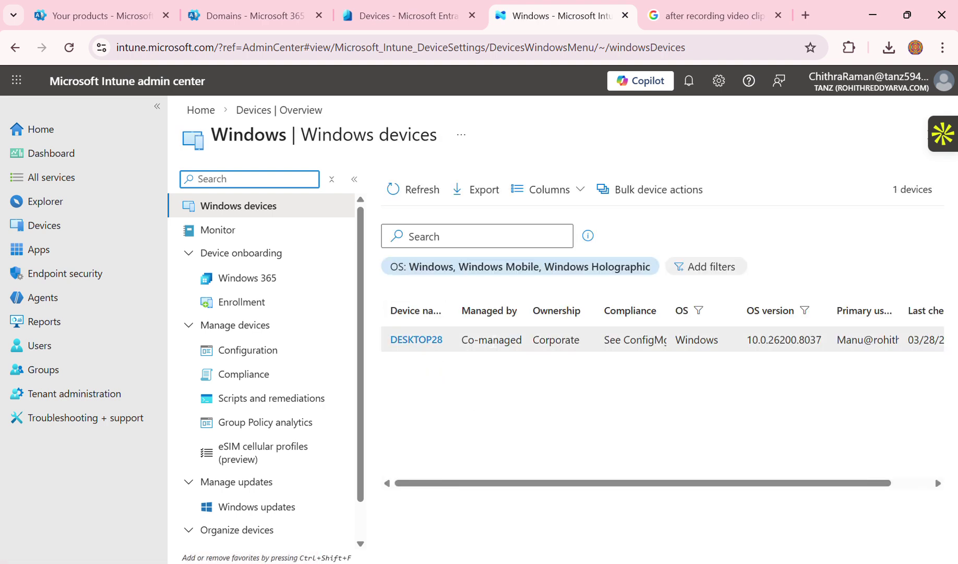
pyautogui.moveTo(522, 340); pyautogui.dragTo(462, 339)
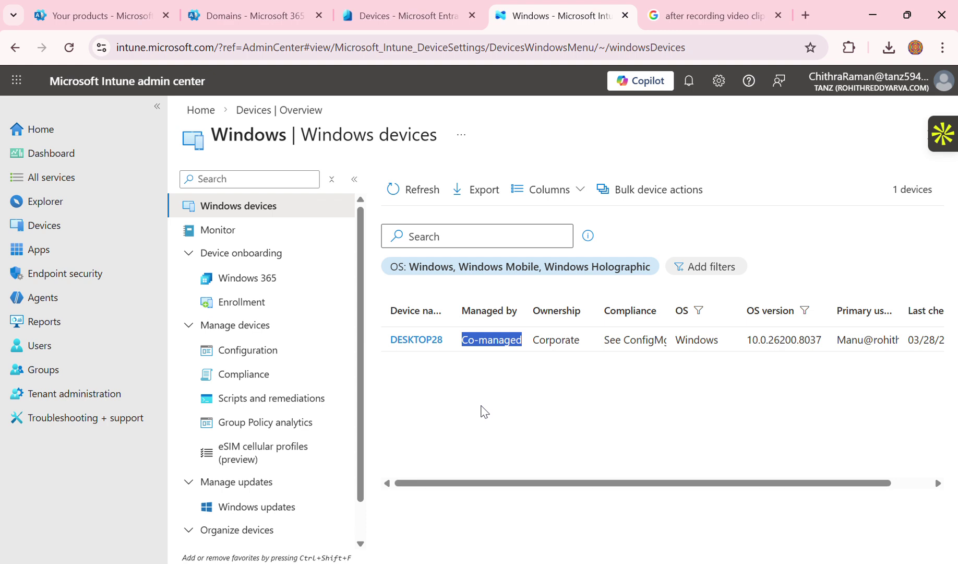
pyautogui.moveTo(668, 311); pyautogui.dragTo(725, 313)
pyautogui.moveTo(674, 340); pyautogui.dragTo(604, 340)
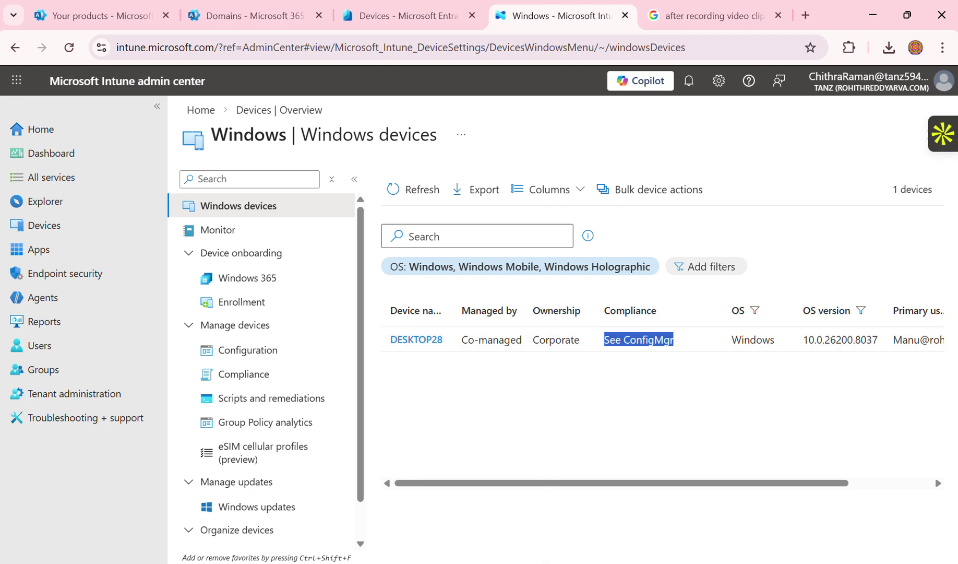
# - Switch to the Windows 11 virtual machine, try to launch the Configuration Manager client properties, and refresh the desktop
pyautogui.moveTo(519, 563)
pyautogui.click(563, 500)
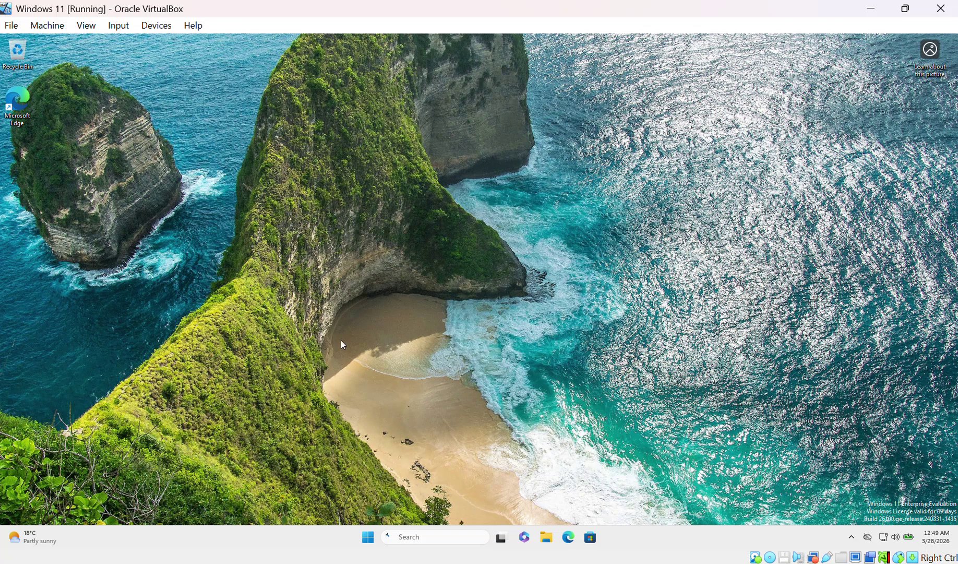
pyautogui.rightClick(372, 541)
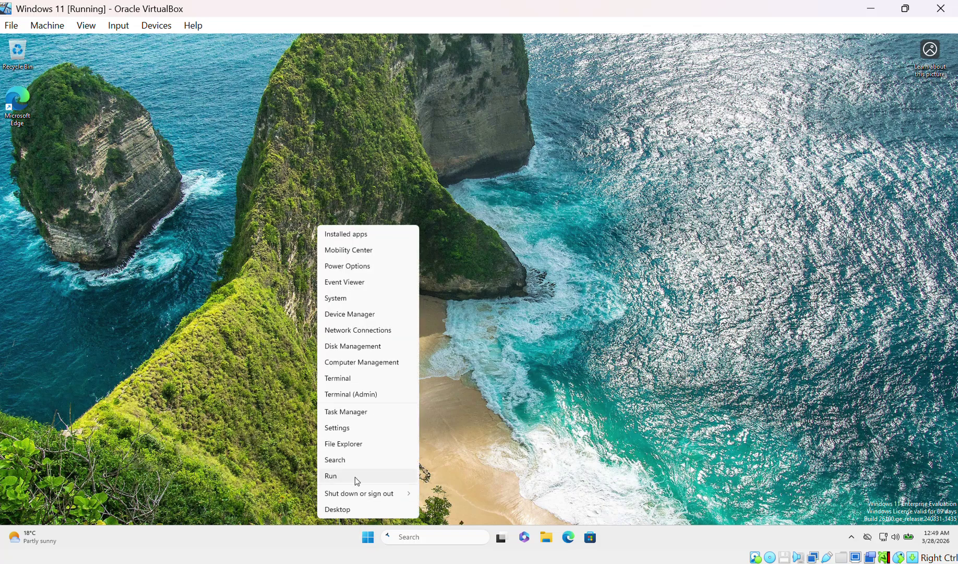
pyautogui.click(355, 477)
pyautogui.click(89, 501)
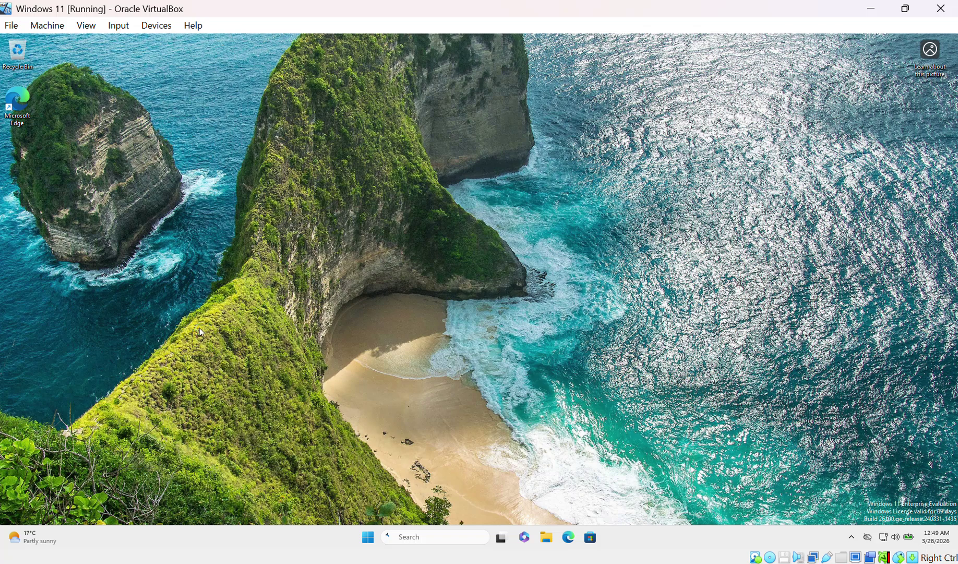
pyautogui.rightClick(328, 329)
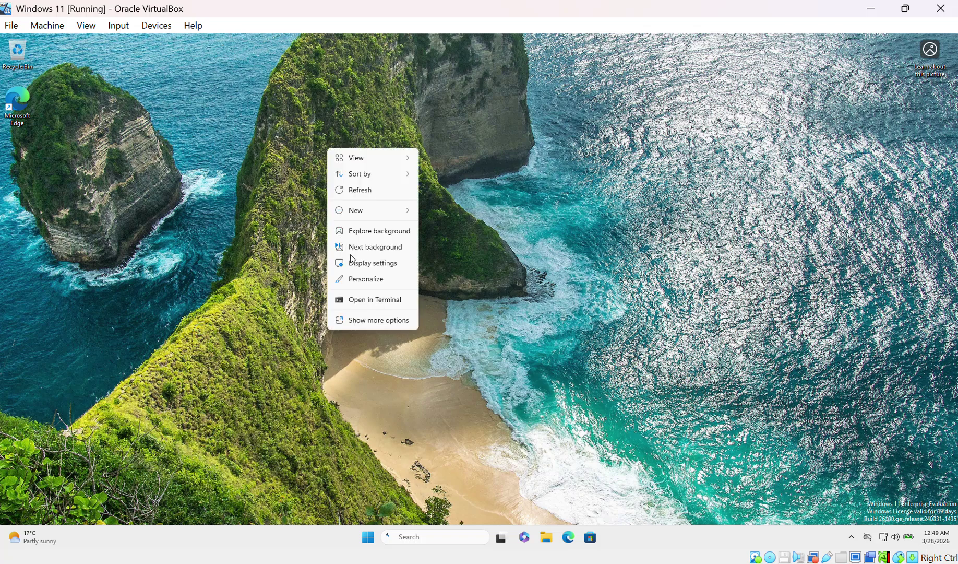
pyautogui.click(369, 192)
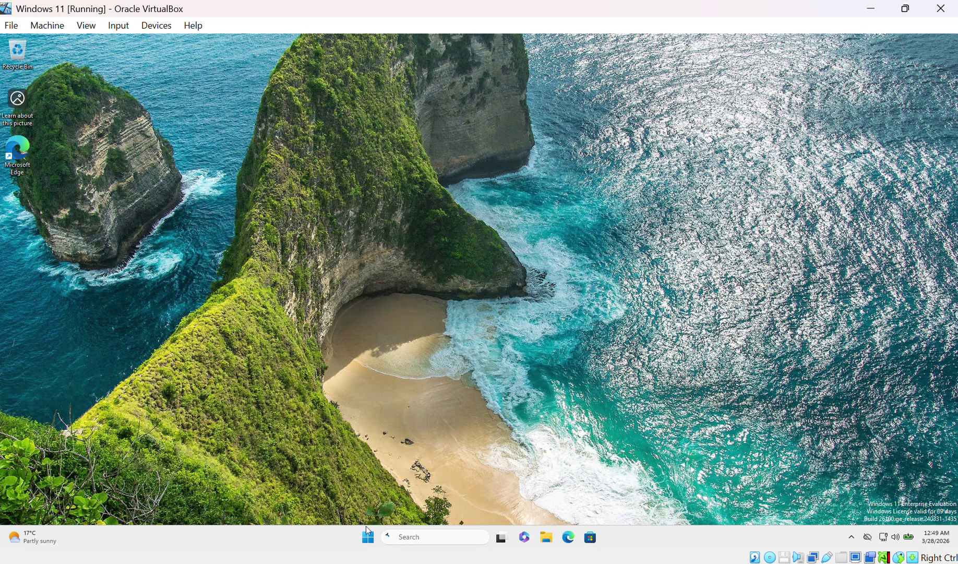
# - Run control smscfgrc and check the Co-management property in the Configuration Manager client properties
pyautogui.rightClick(368, 541)
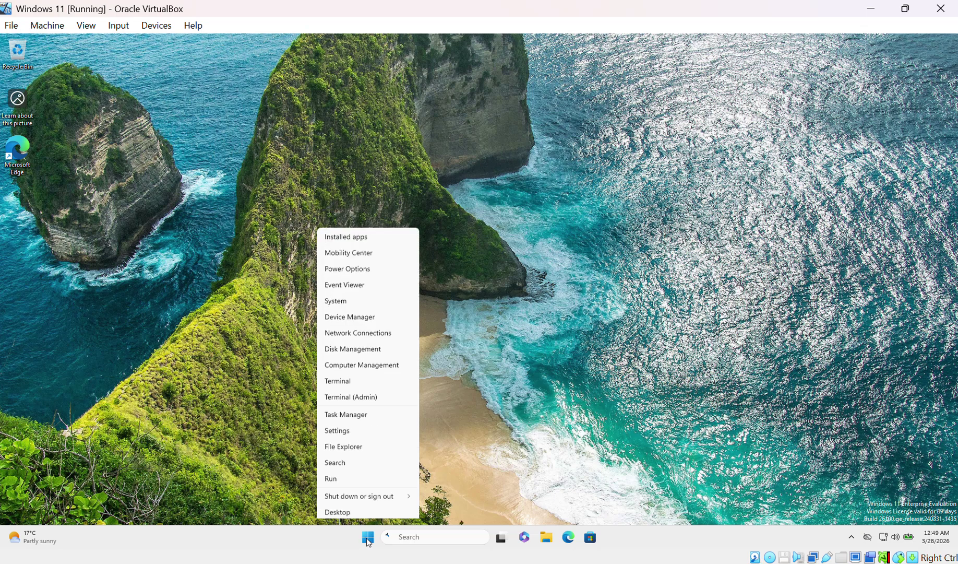
pyautogui.click(356, 473)
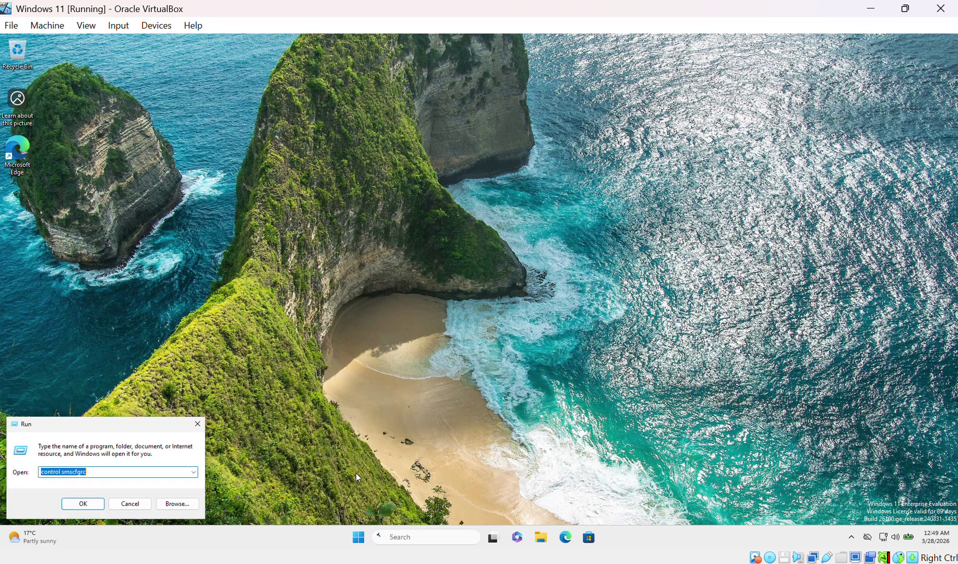
pyautogui.click(80, 503)
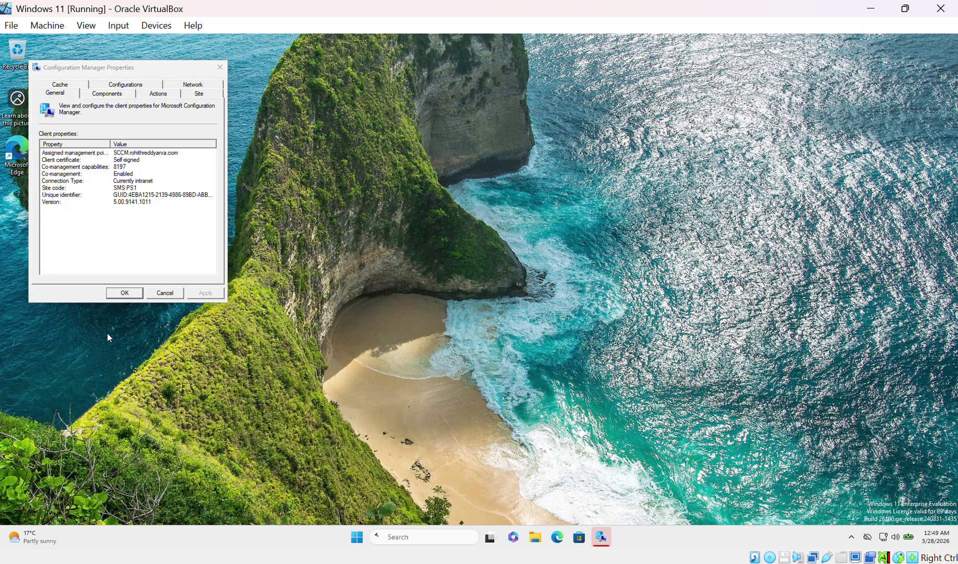
pyautogui.click(120, 175)
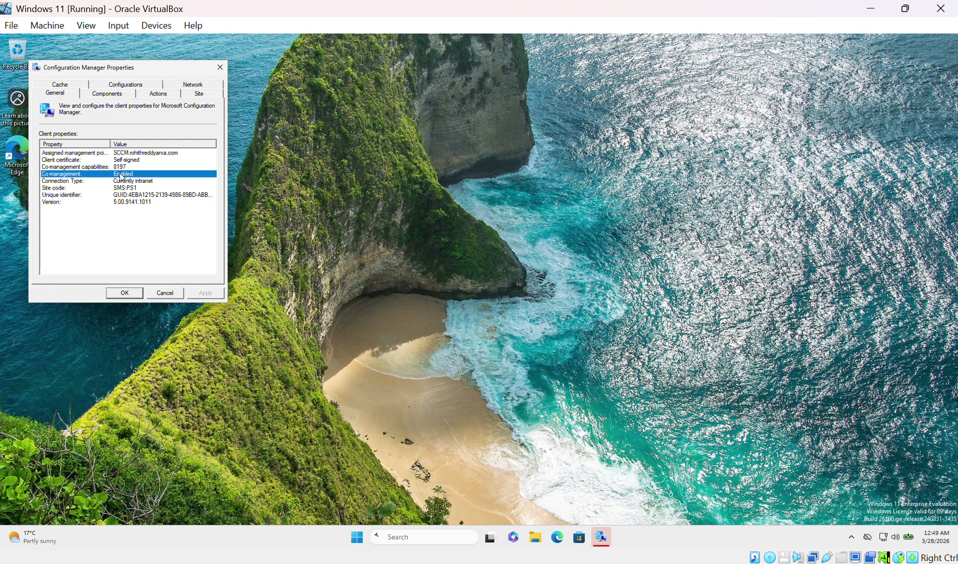